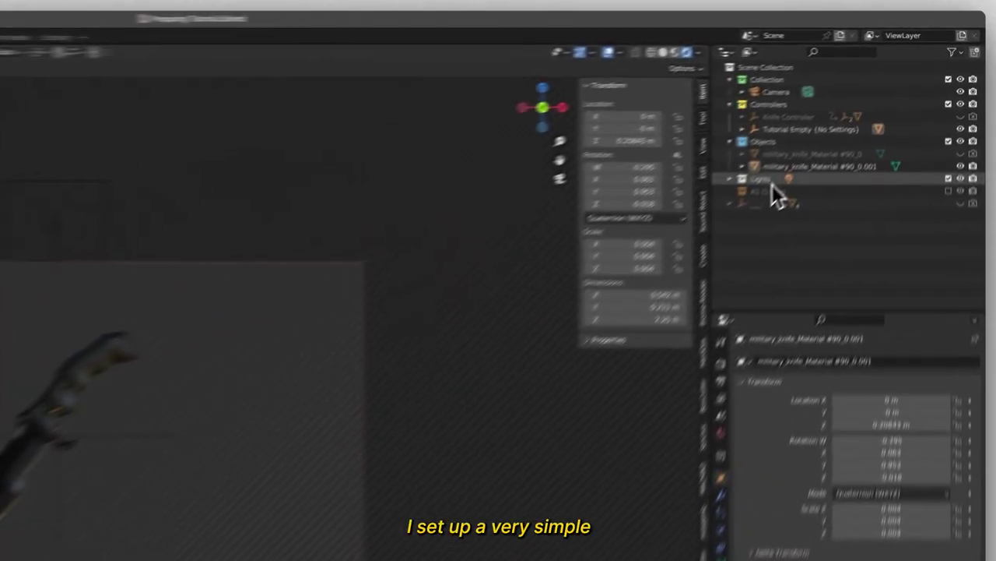
# Inspect the scene's area light, camera, knife model and Tutorial Empty, as well as the render settings.
pyautogui.click(831, 114)
pyautogui.click(674, 218)
pyautogui.click(720, 234)
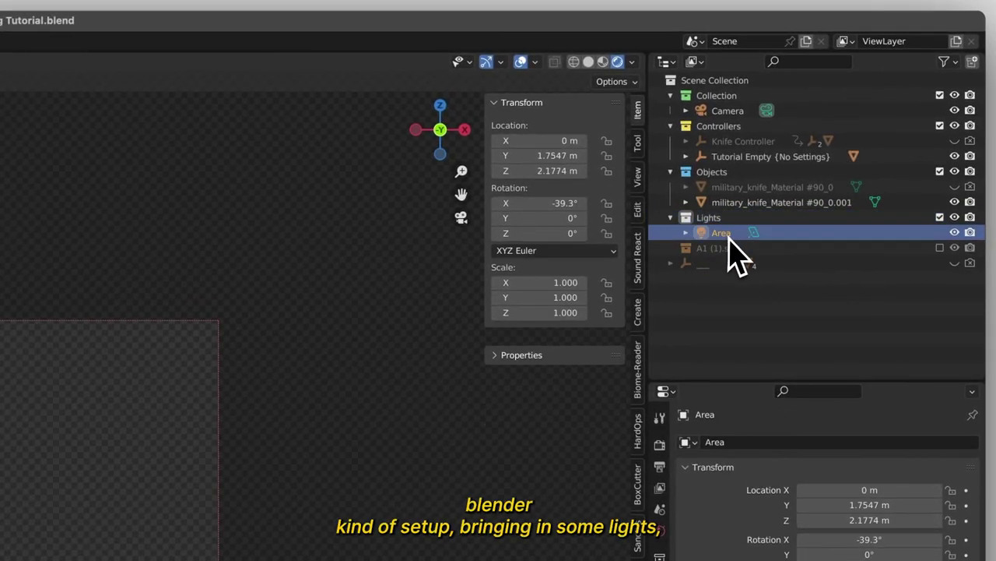
pyautogui.click(671, 218)
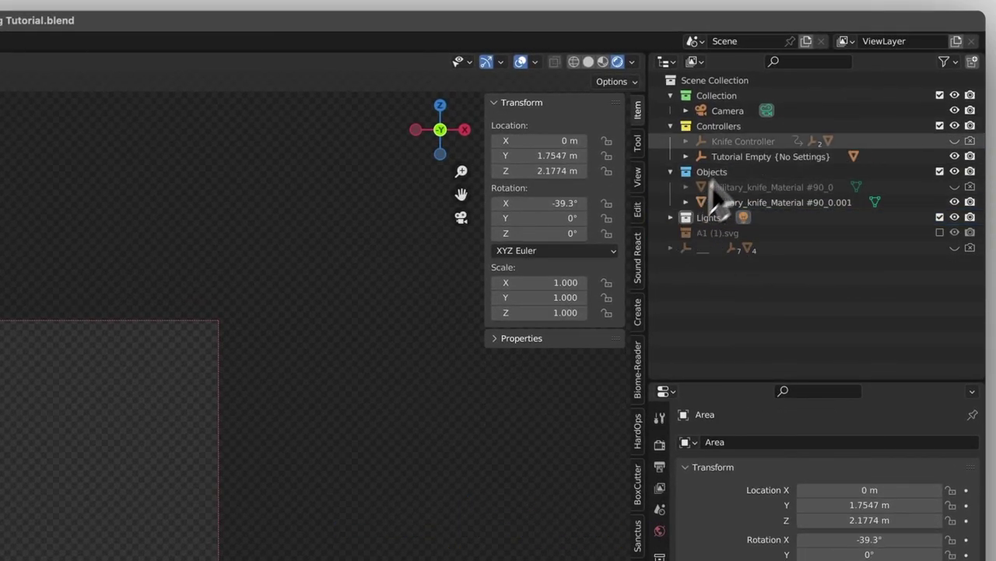
pyautogui.click(734, 114)
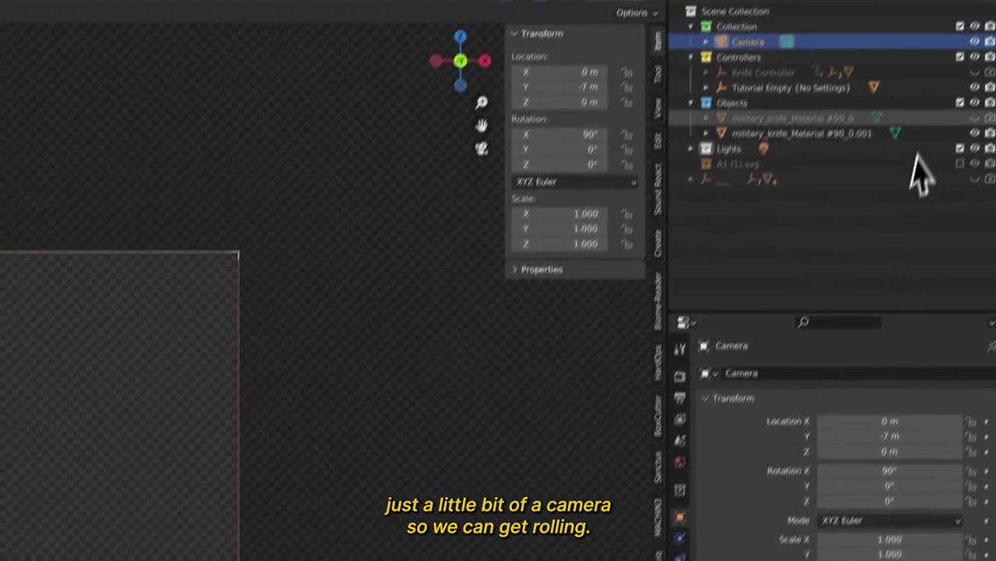
pyautogui.click(832, 134)
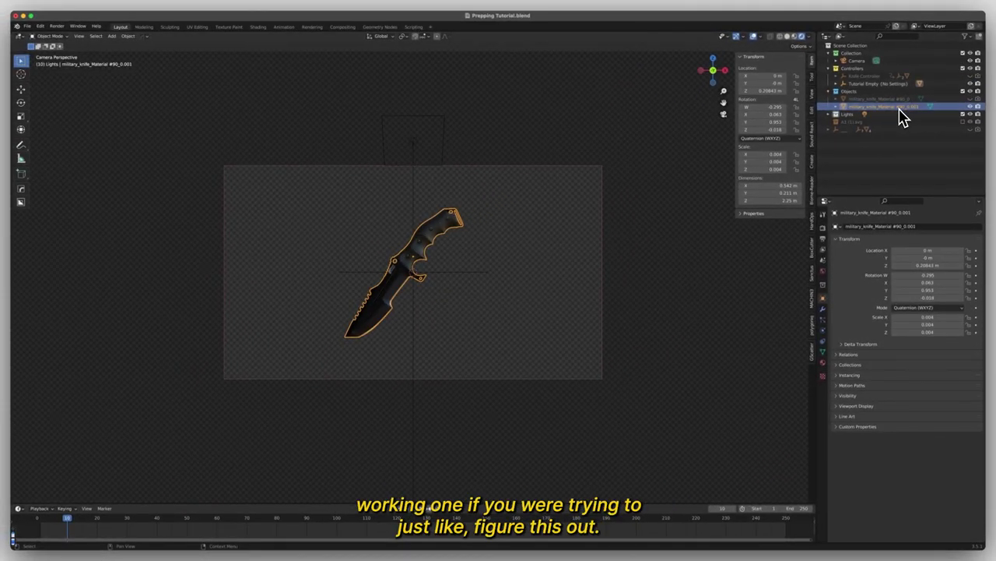
pyautogui.click(874, 84)
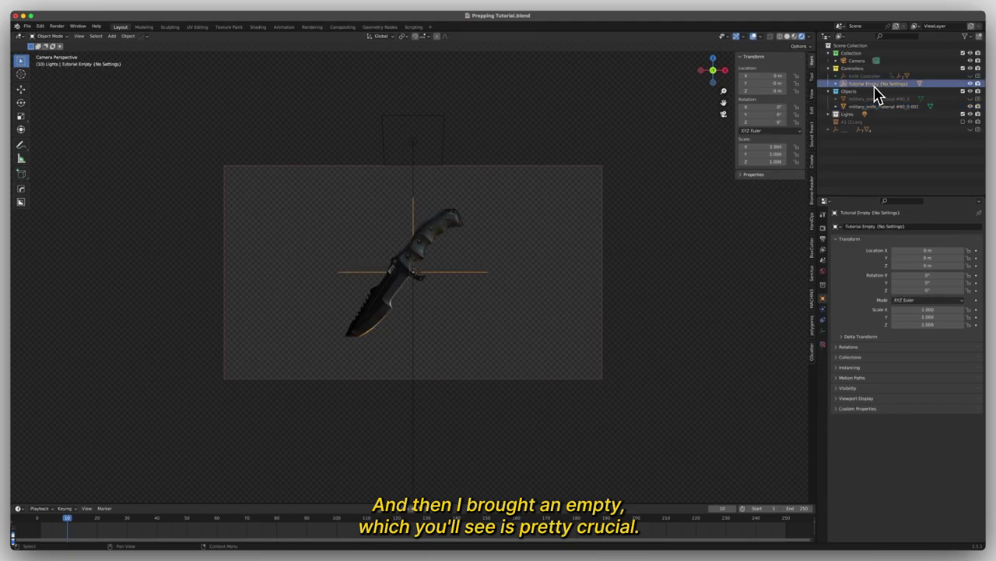
pyautogui.click(710, 231)
pyautogui.click(823, 229)
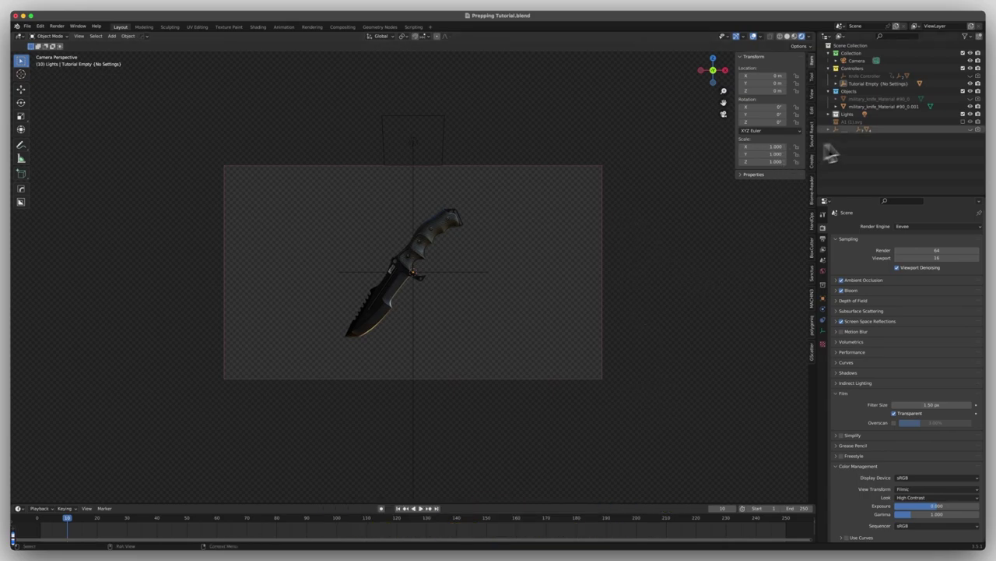
# Parent the military_knife_Material #90_0.001 model to Tutorial Empty {No Settings}.
pyautogui.click(863, 107)
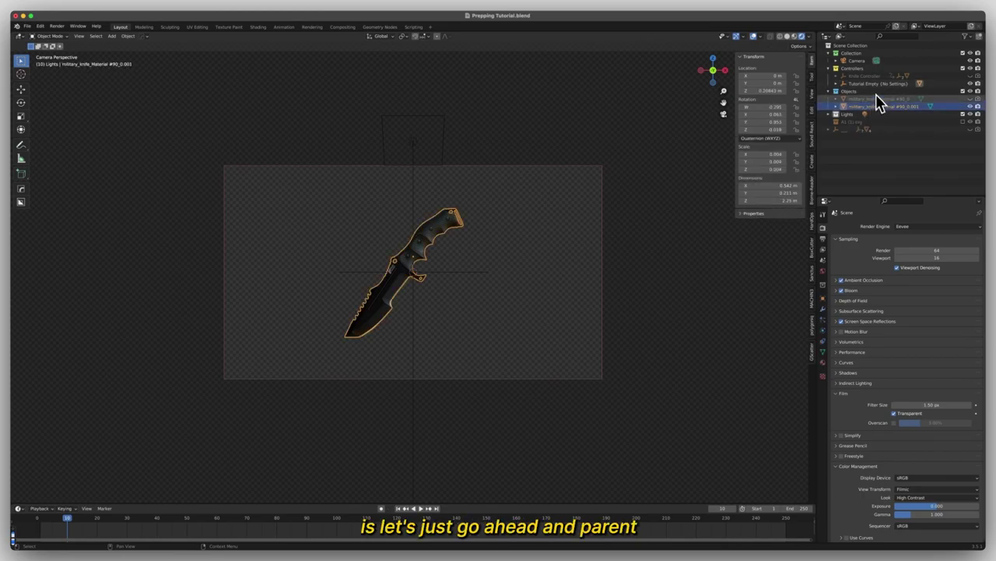
pyautogui.moveTo(883, 109); pyautogui.dragTo(884, 86)
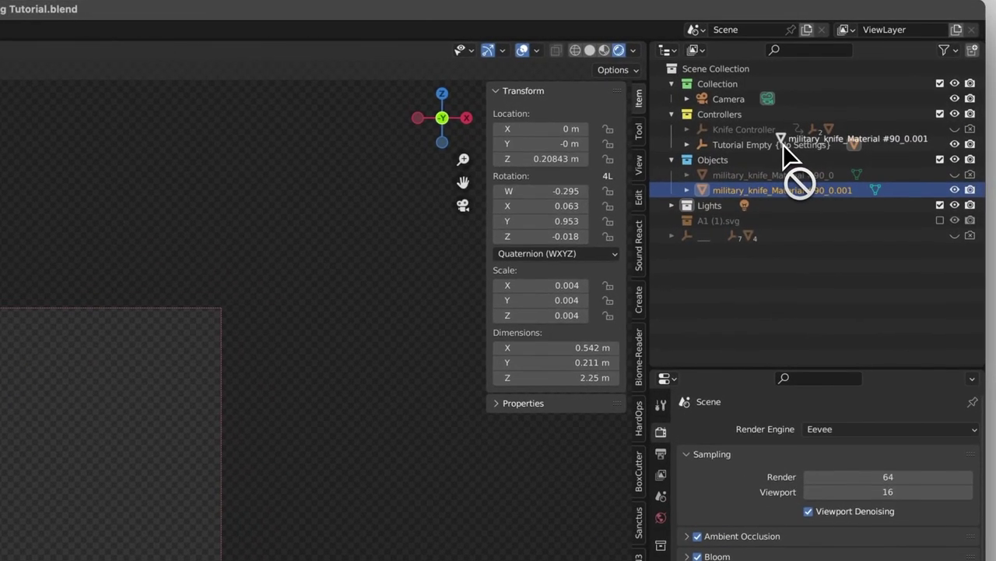
pyautogui.moveTo(780, 147); pyautogui.dragTo(823, 151)
pyautogui.click(785, 194)
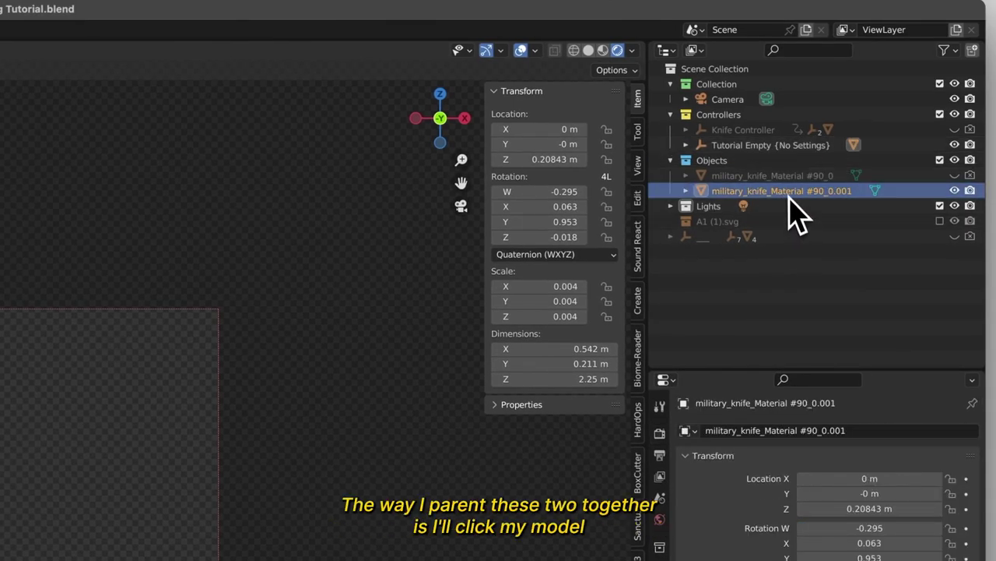
pyautogui.moveTo(785, 195); pyautogui.dragTo(705, 179)
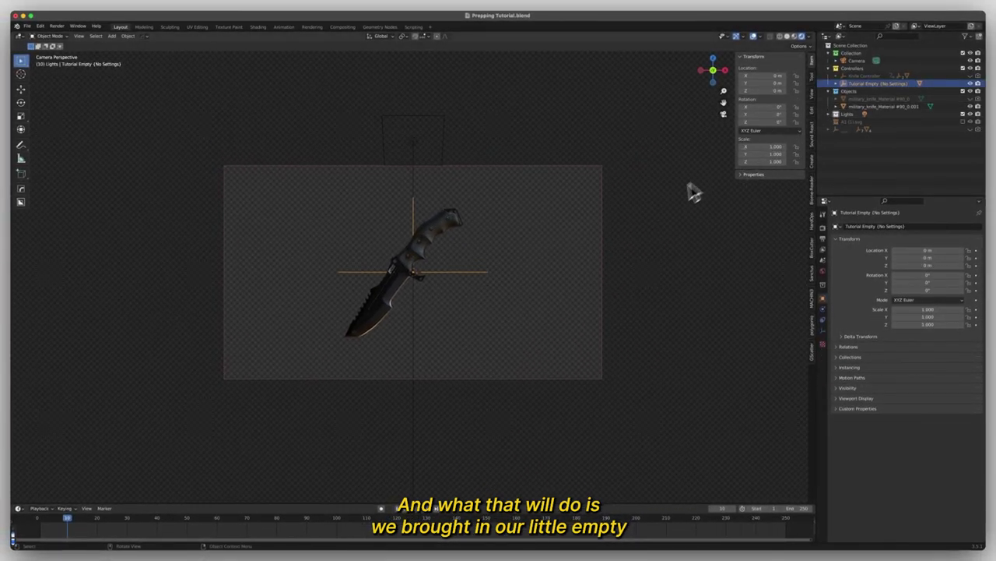
pyautogui.hotkey('shift', 'a')
pyautogui.moveTo(465, 248)
pyautogui.click(498, 246)
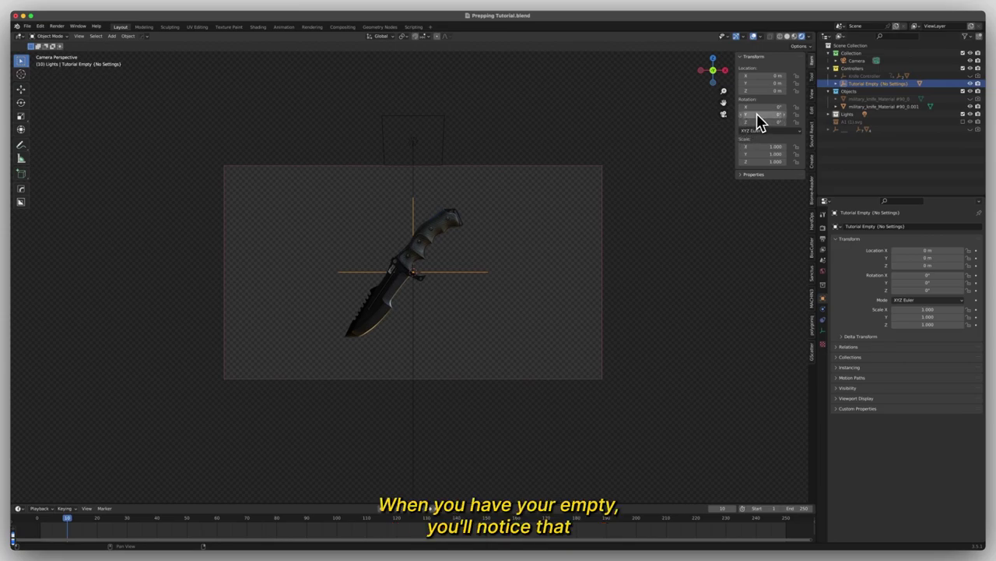
# Check the knife's own rotation values, try rotating Tutorial Empty about its axes, and undo the trial rotations.
pyautogui.click(855, 107)
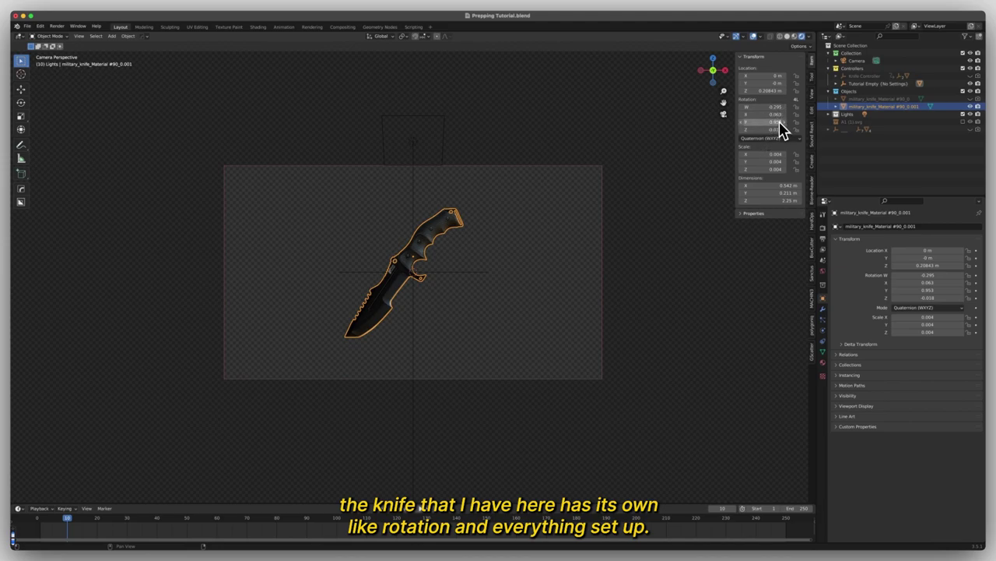
pyautogui.click(871, 84)
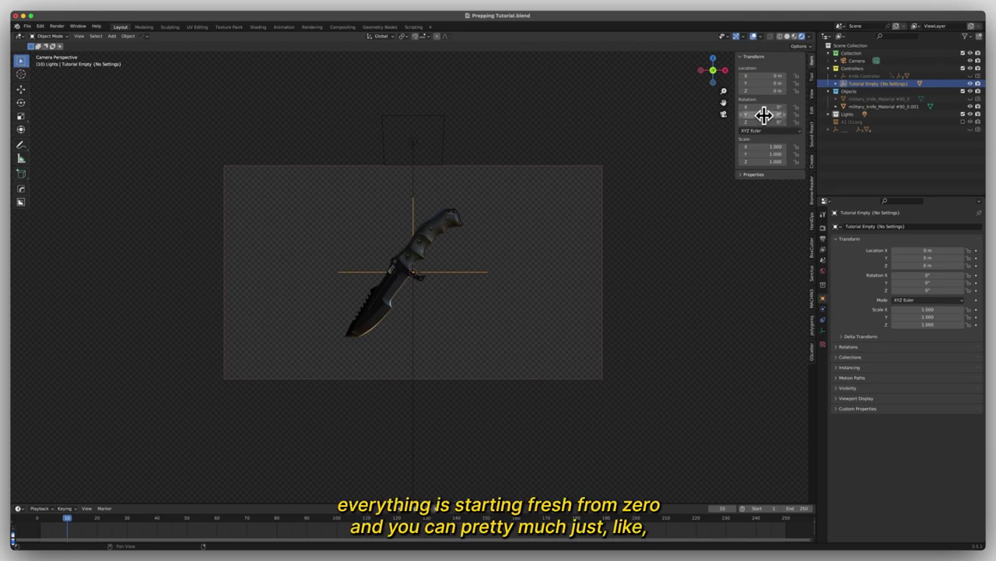
pyautogui.moveTo(763, 115)
pyautogui.mouseDown()
pyautogui.moveTo(788, 240)
pyautogui.moveTo(759, 105)
pyautogui.mouseUp()
pyautogui.press('super+z')
pyautogui.press('super+z')
pyautogui.press('super+z')
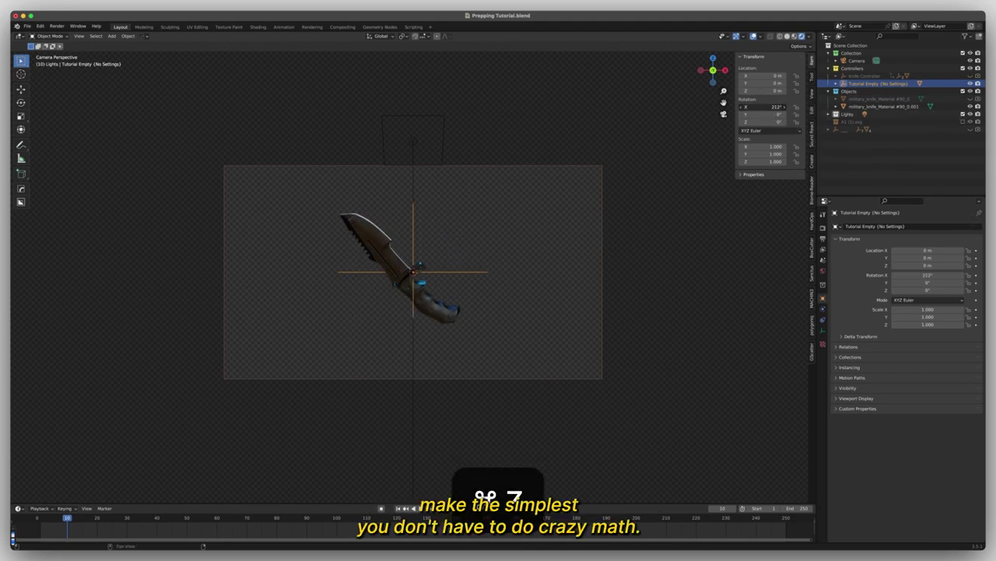
pyautogui.press('super+z')
pyautogui.moveTo(756, 122)
pyautogui.mouseDown()
pyautogui.moveTo(770, 143)
pyautogui.moveTo(757, 125)
pyautogui.mouseUp()
pyautogui.press('super+z')
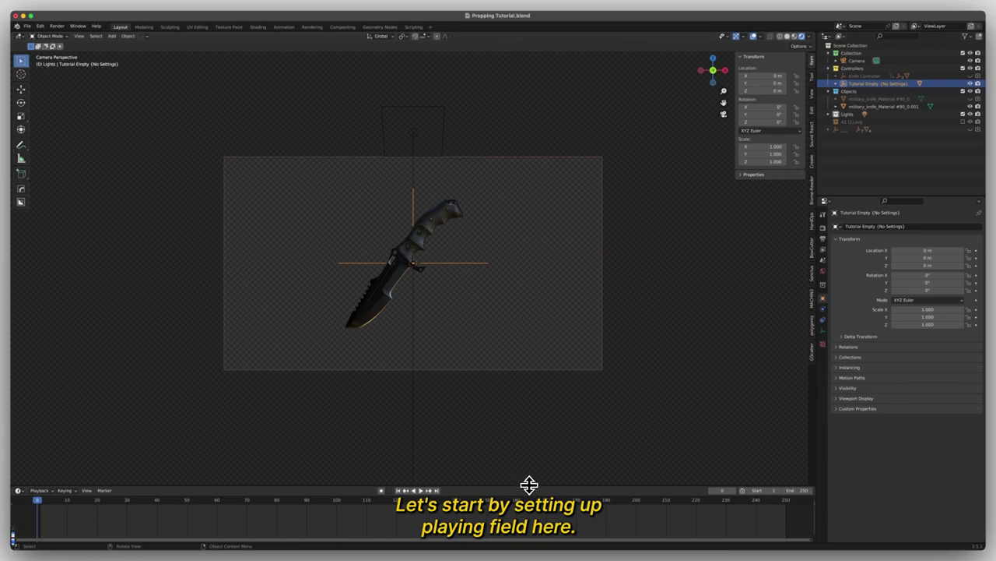
# Split the 3D viewport vertically and divide its new right half horizontally into two stacked areas.
pyautogui.rightClick(529, 484)
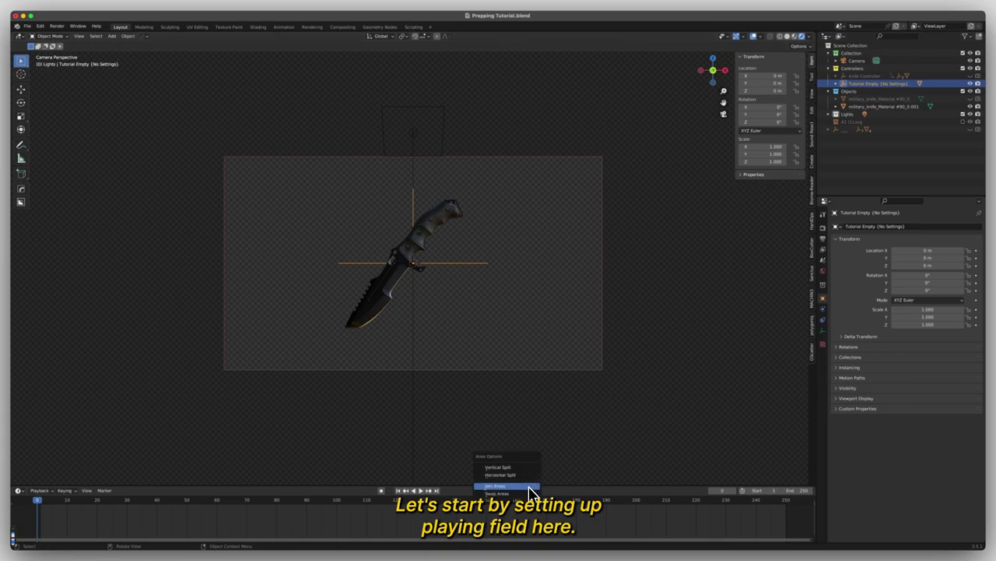
pyautogui.click(514, 467)
pyautogui.click(520, 478)
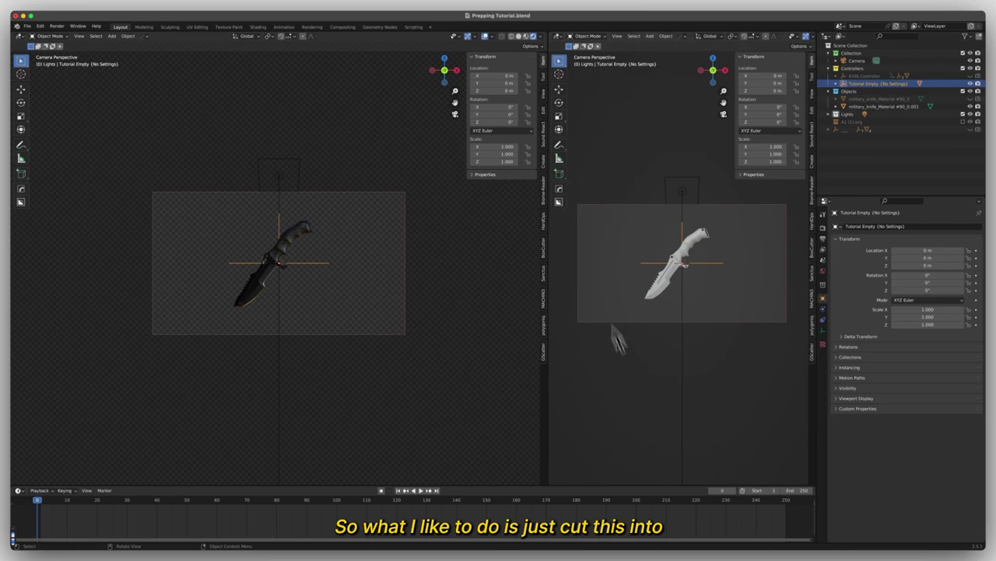
pyautogui.rightClick(659, 484)
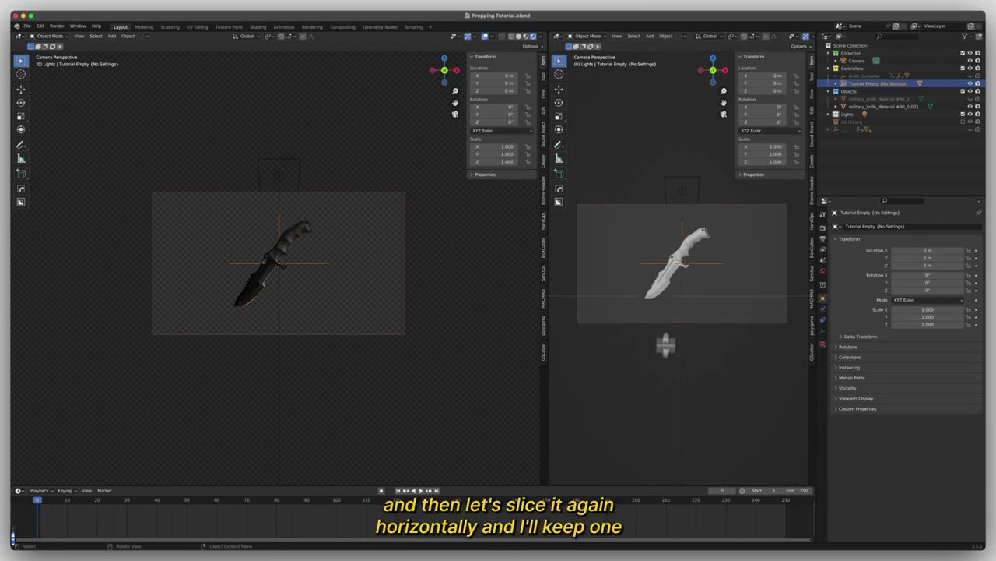
pyautogui.click(660, 262)
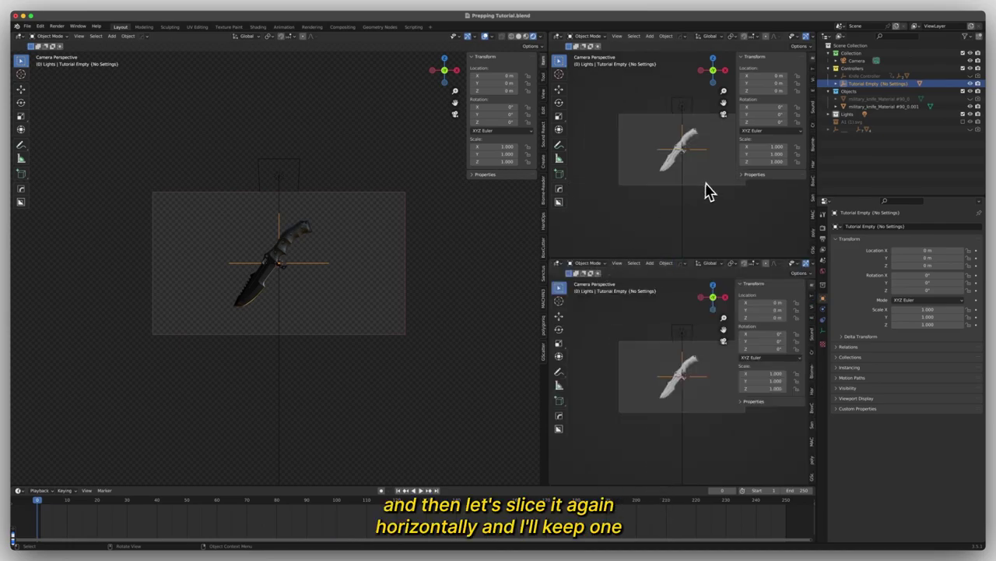
# Hide the toolbar and sidebar in the upper small viewport and enlarge its camera view around the knife.
pyautogui.press('n')
pyautogui.press('t')
pyautogui.press('Home')
pyautogui.scroll(3, 682, 200)
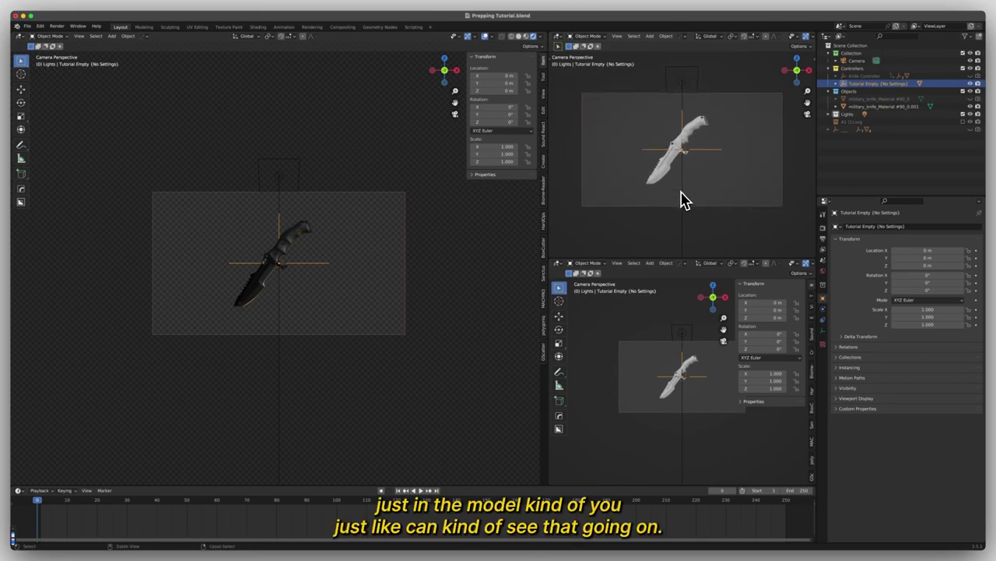
pyautogui.scroll(2, 682, 200)
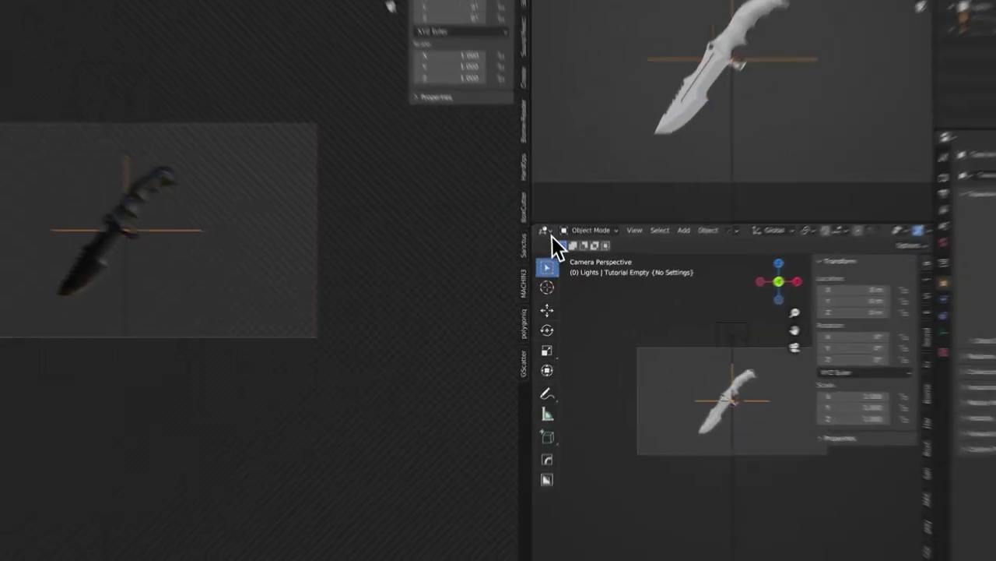
# Turn the lower small viewport into a Graph Editor.
pyautogui.click(555, 262)
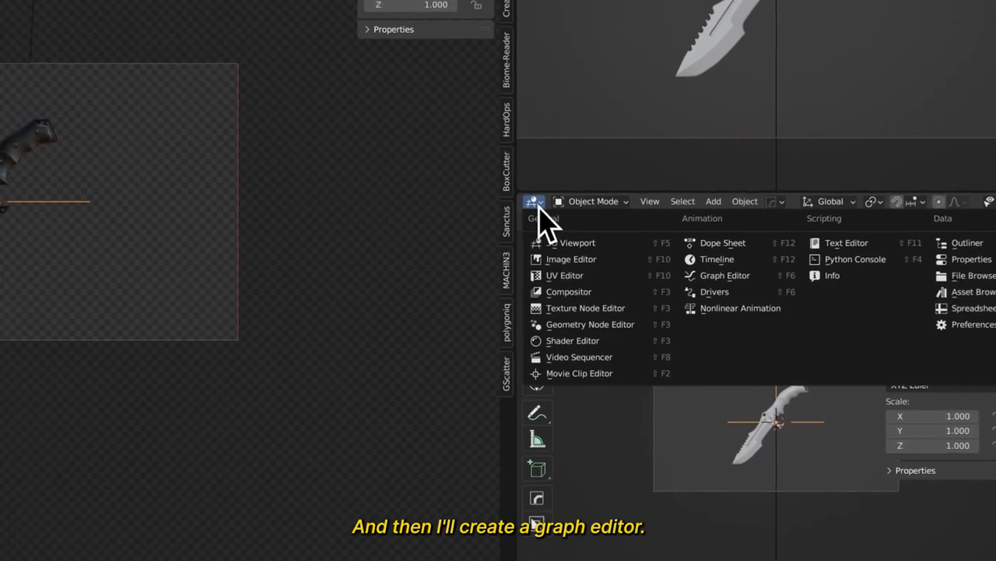
pyautogui.click(704, 276)
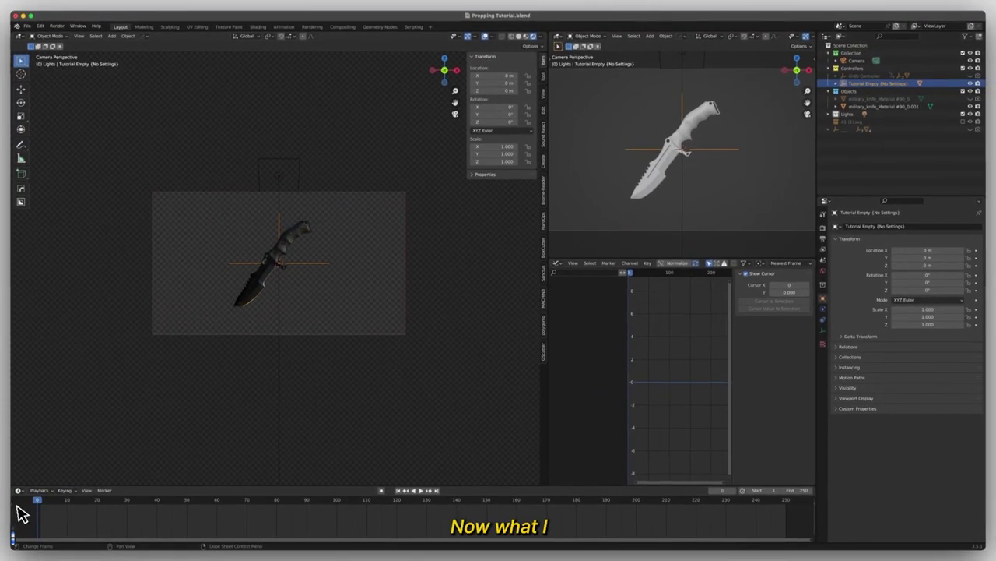
# Set the default keyframe interpolation to Linear in the animation preferences and close the preferences.
pyautogui.click(28, 26)
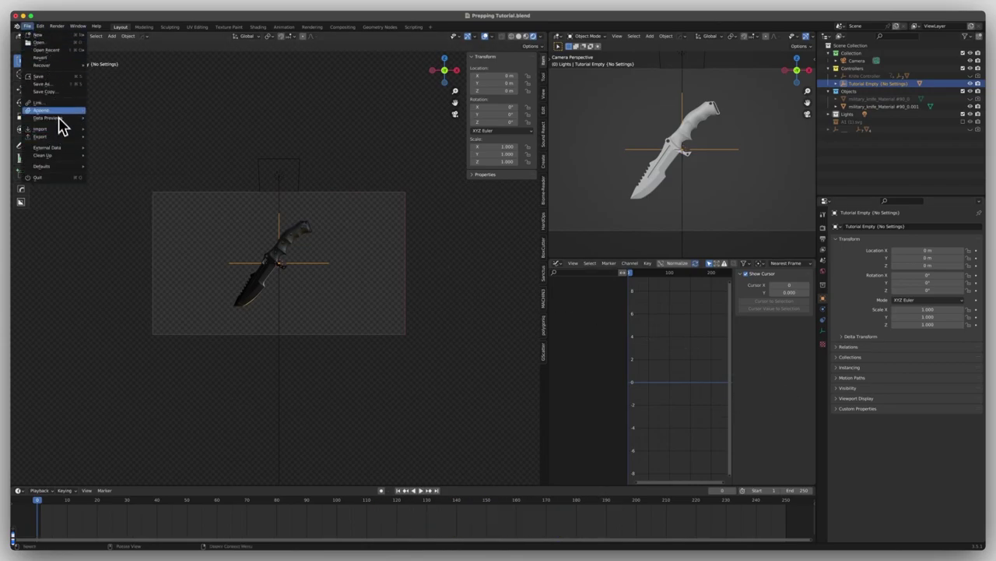
pyautogui.moveTo(70, 148)
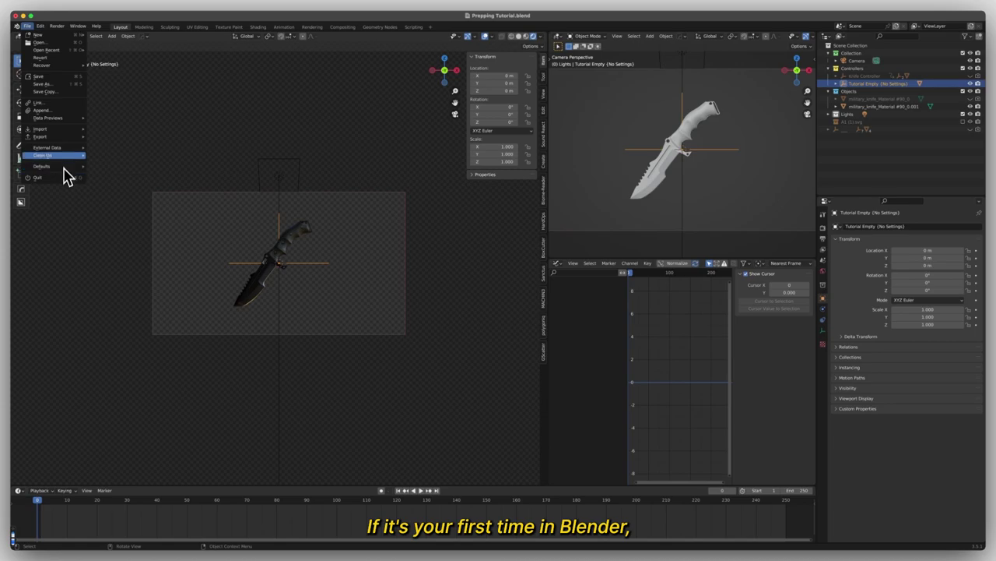
pyautogui.moveTo(45, 51)
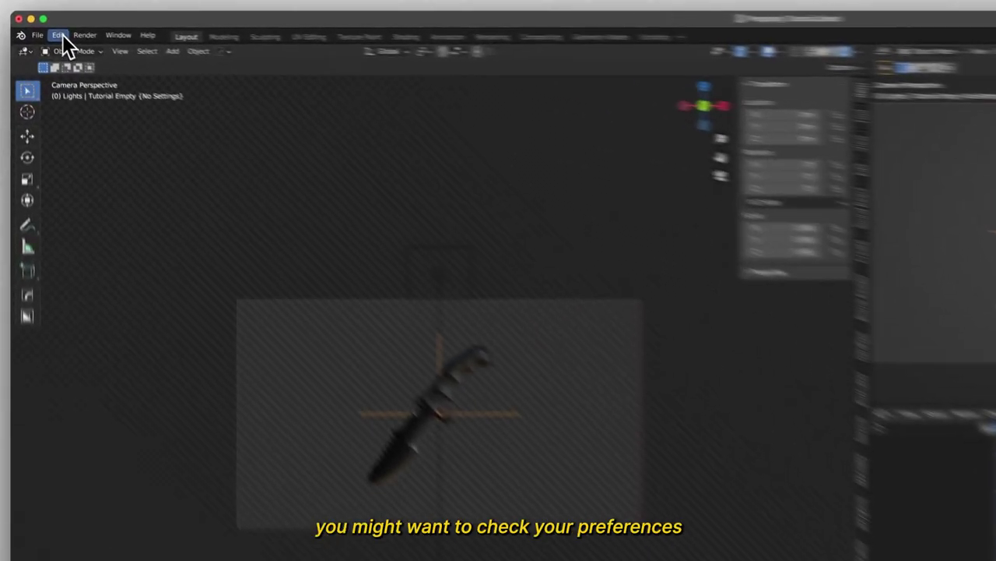
pyautogui.click(40, 25)
pyautogui.click(59, 136)
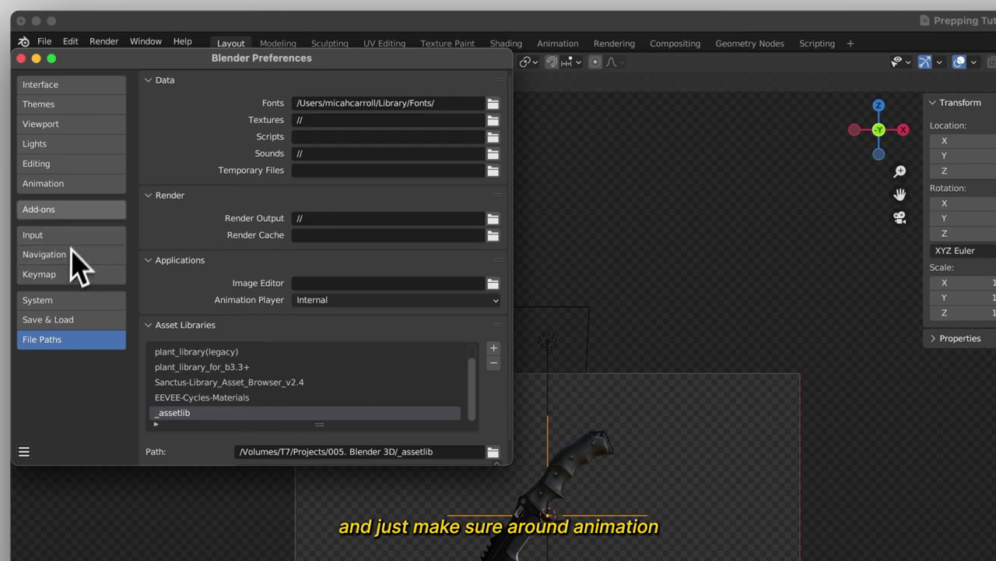
pyautogui.click(78, 185)
pyautogui.click(377, 352)
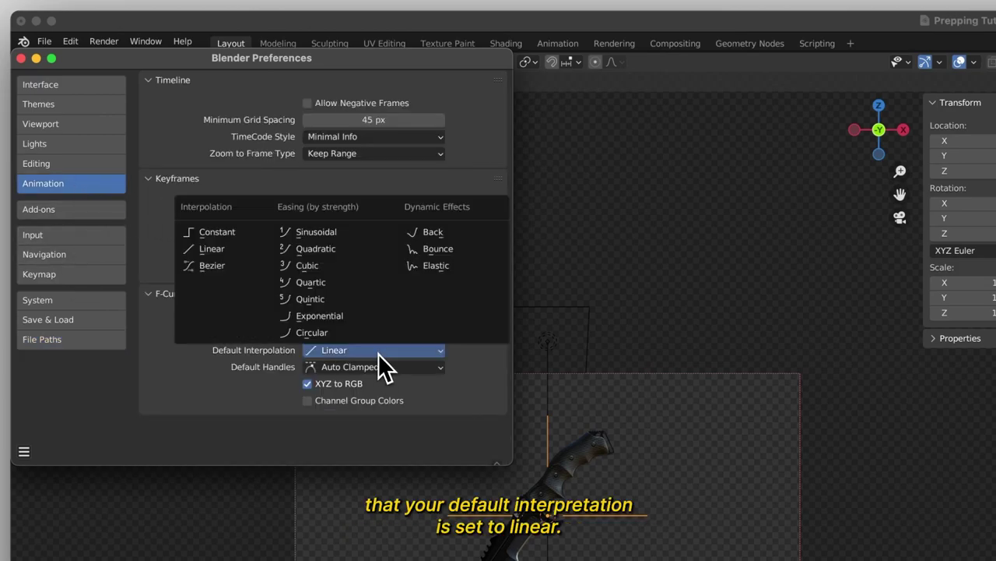
pyautogui.click(212, 248)
pyautogui.click(21, 58)
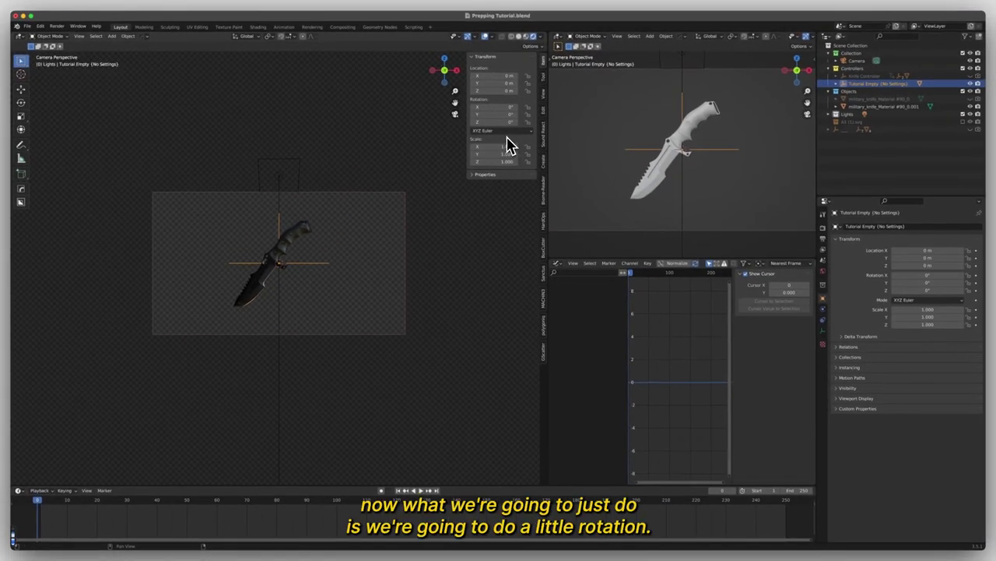
# Insert a single keyframe on Tutorial Empty's Z rotation at frame 0.
pyautogui.moveTo(495, 122); pyautogui.dragTo(538, 122)
pyautogui.press('super+z')
pyautogui.rightClick(490, 121)
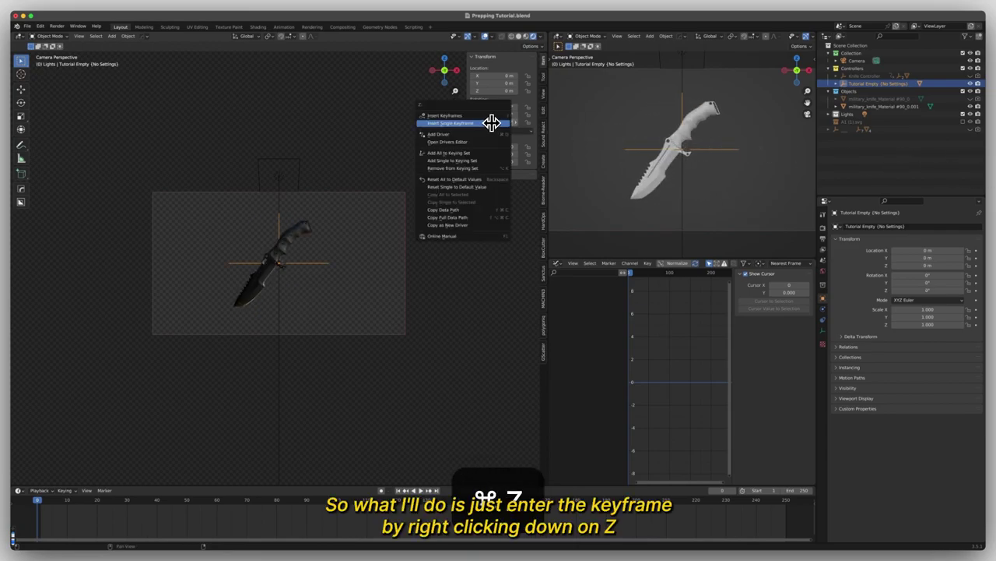
pyautogui.click(492, 124)
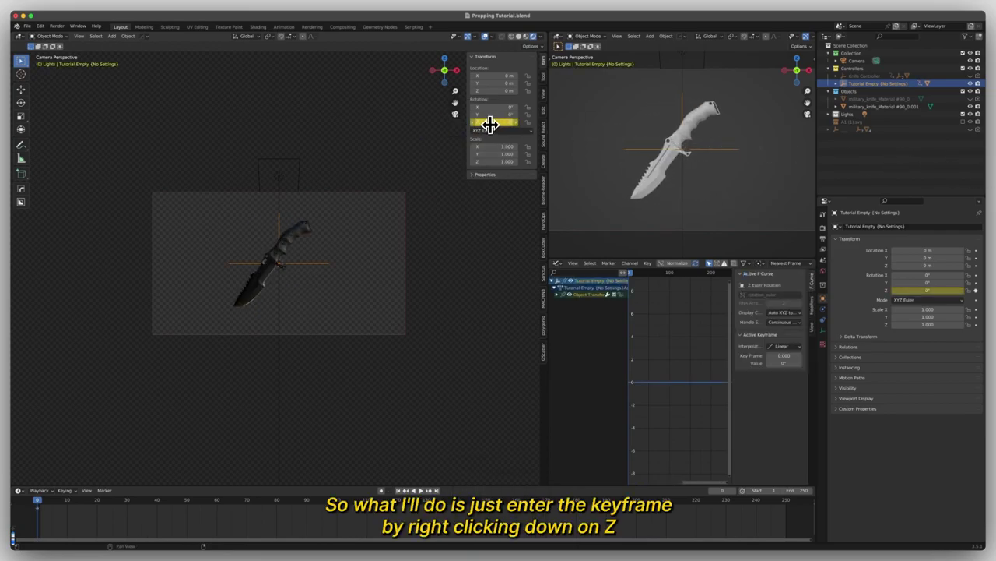
pyautogui.rightClick(489, 125)
pyautogui.click(507, 138)
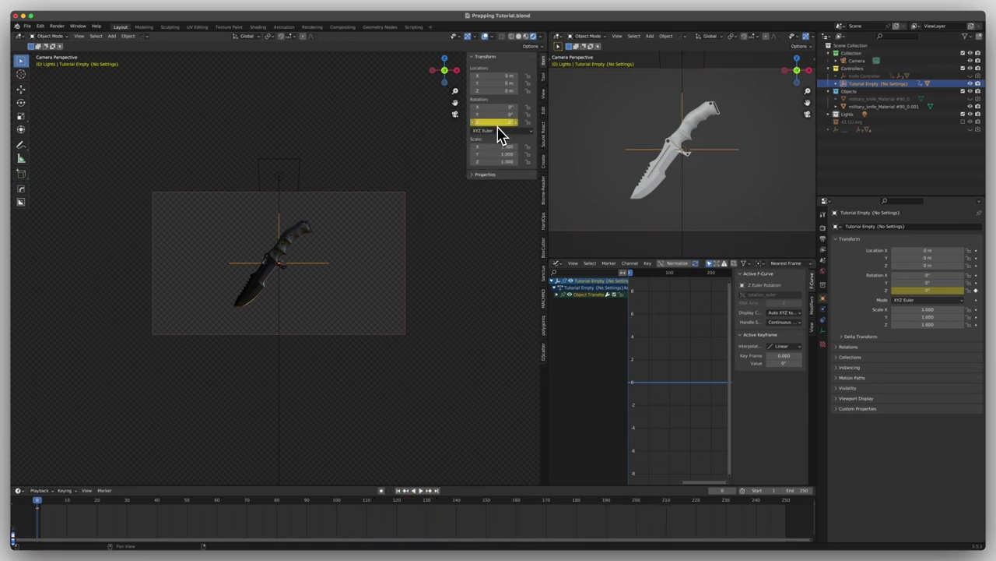
# Go to the end frame 250 and set Tutorial Empty's Z rotation to 360°.
pyautogui.hotkey('shift', 'Right')
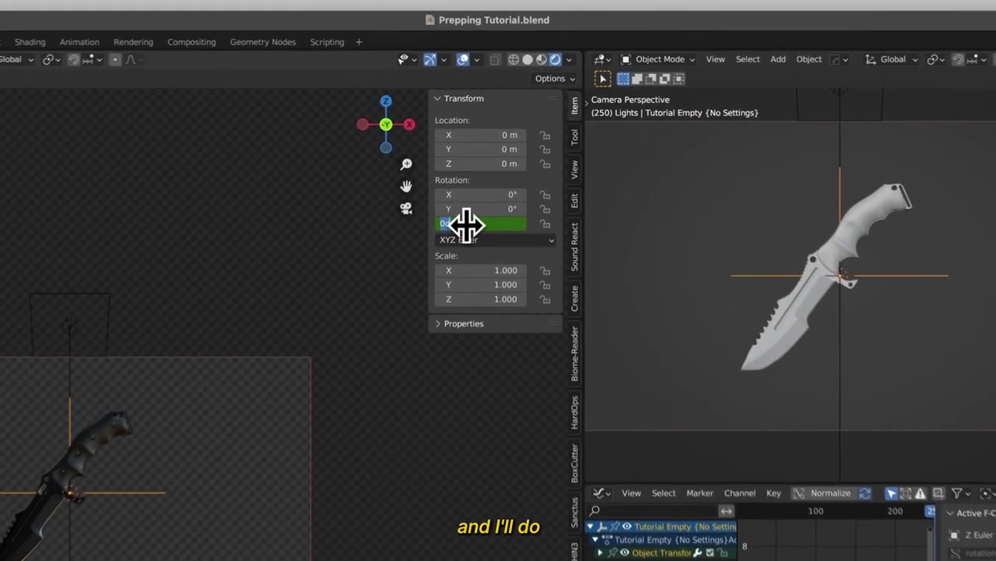
pyautogui.doubleClick(486, 122)
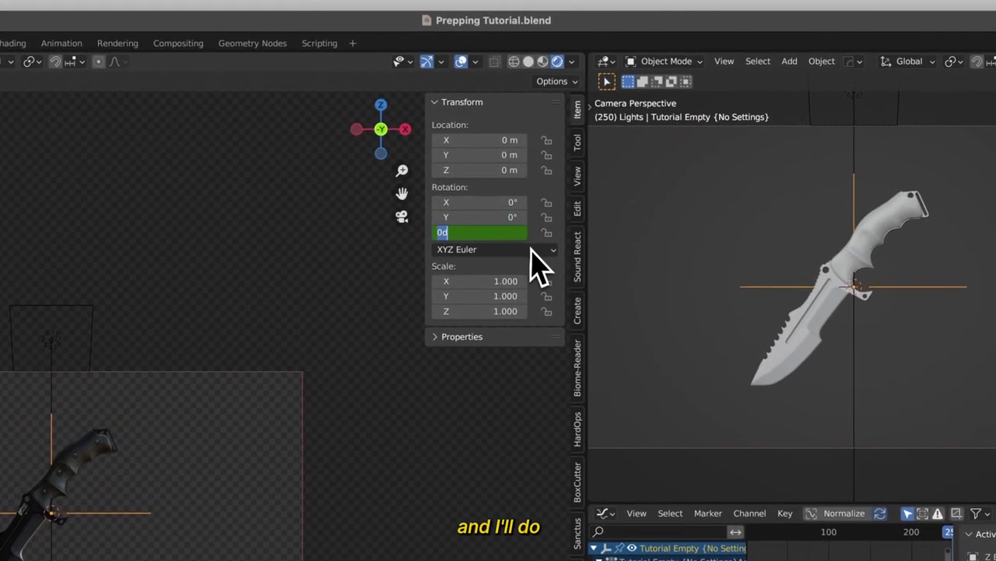
pyautogui.write('360')
pyautogui.press('Return')
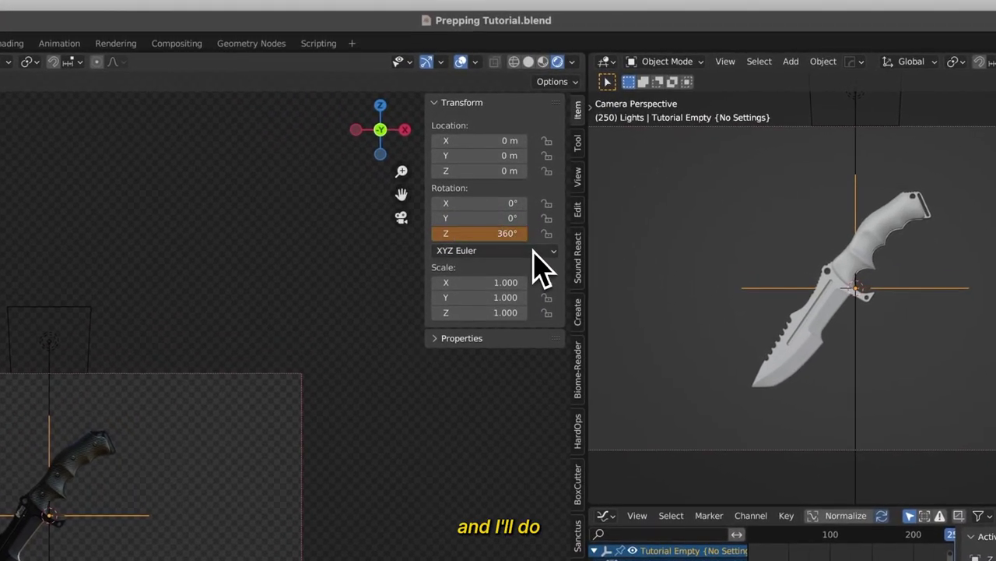
# Insert a single keyframe on Tutorial Empty's Z rotation at frame 250 and play the animation from the start.
pyautogui.rightClick(474, 233)
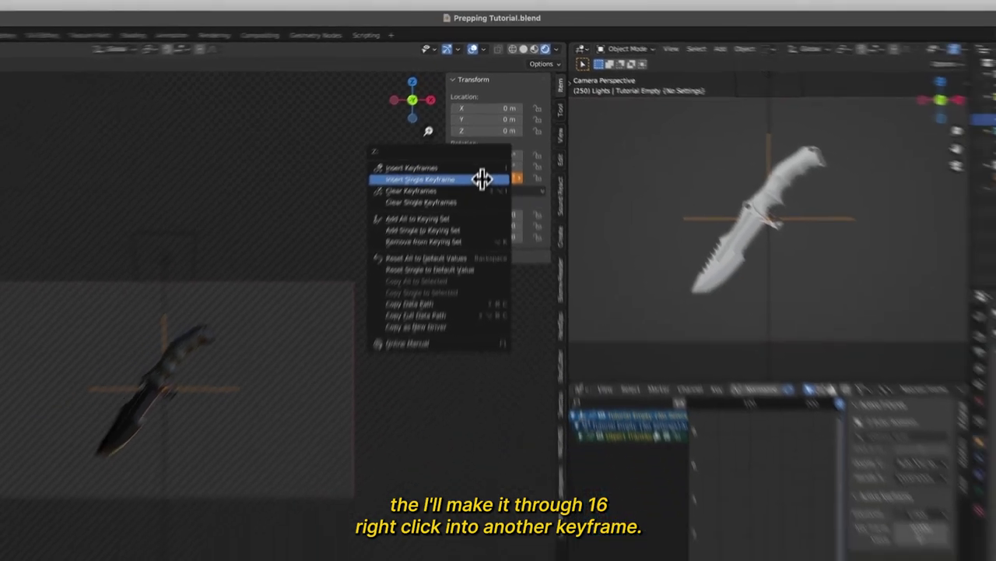
pyautogui.click(473, 235)
pyautogui.click(38, 502)
pyautogui.press('space')
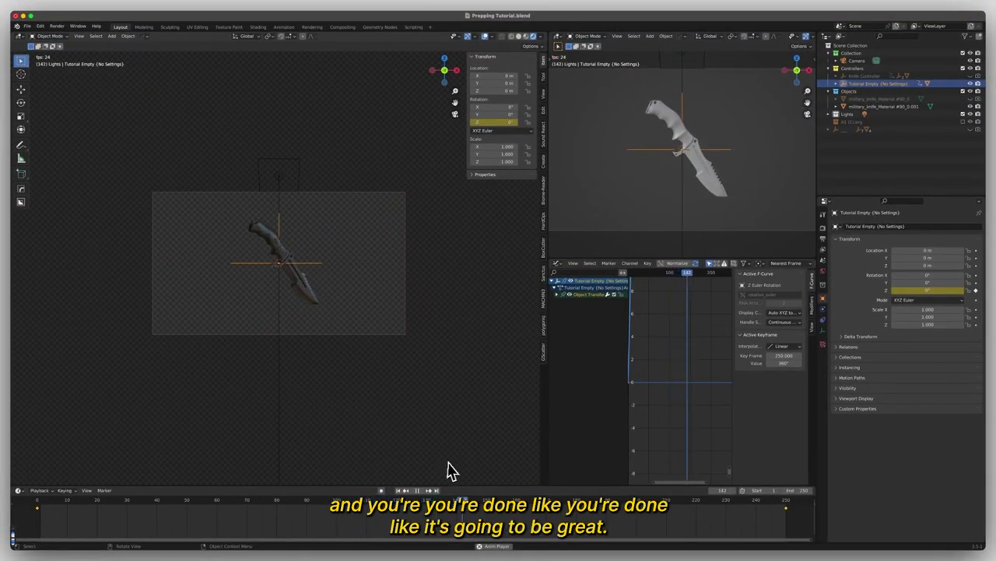
pyautogui.press('space')
# Return to frame 0, undo the last change, and insert a single keyframe on Tutorial Empty's Z location.
pyautogui.hotkey('shift', 'Left')
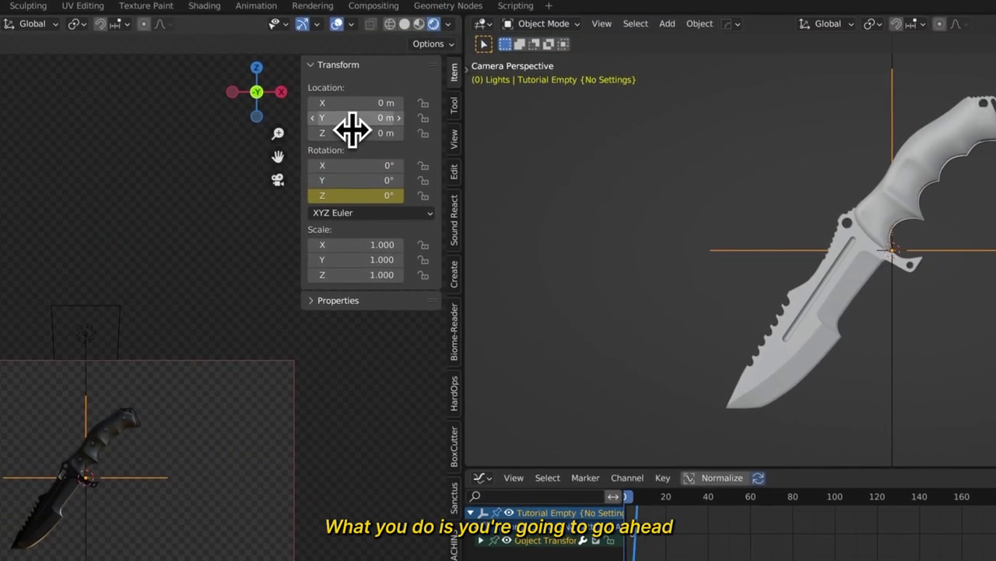
pyautogui.press('super+z')
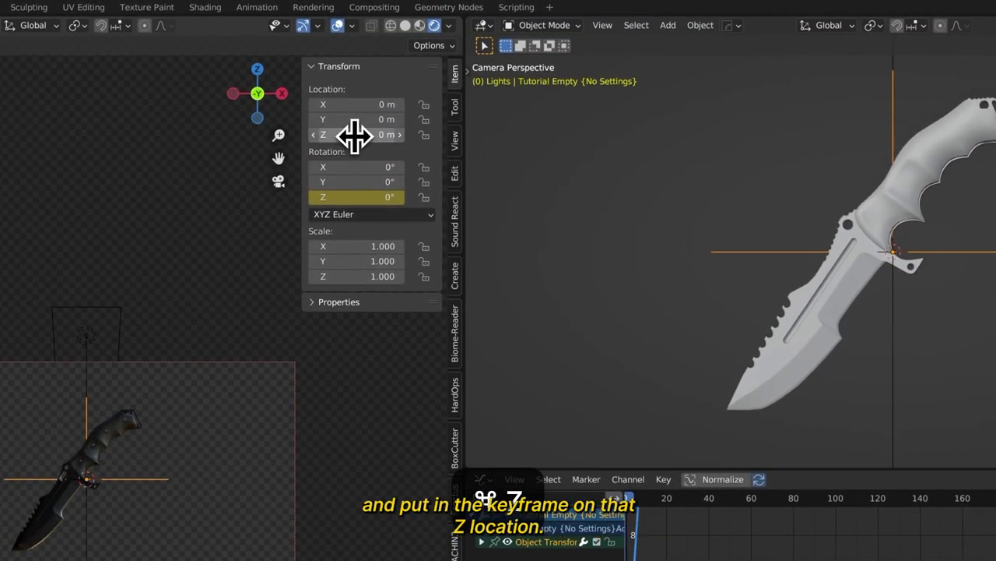
pyautogui.rightClick(354, 134)
pyautogui.click(356, 136)
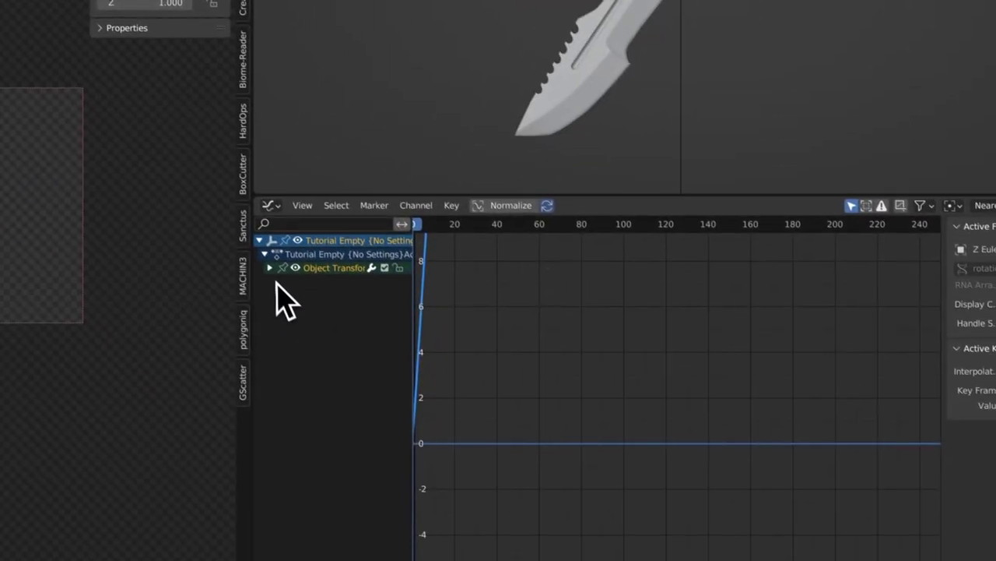
# Expand Tutorial Empty's Object Transforms channels and add a Noise modifier to the Z Location curve.
pyautogui.click(481, 541)
pyautogui.click(274, 272)
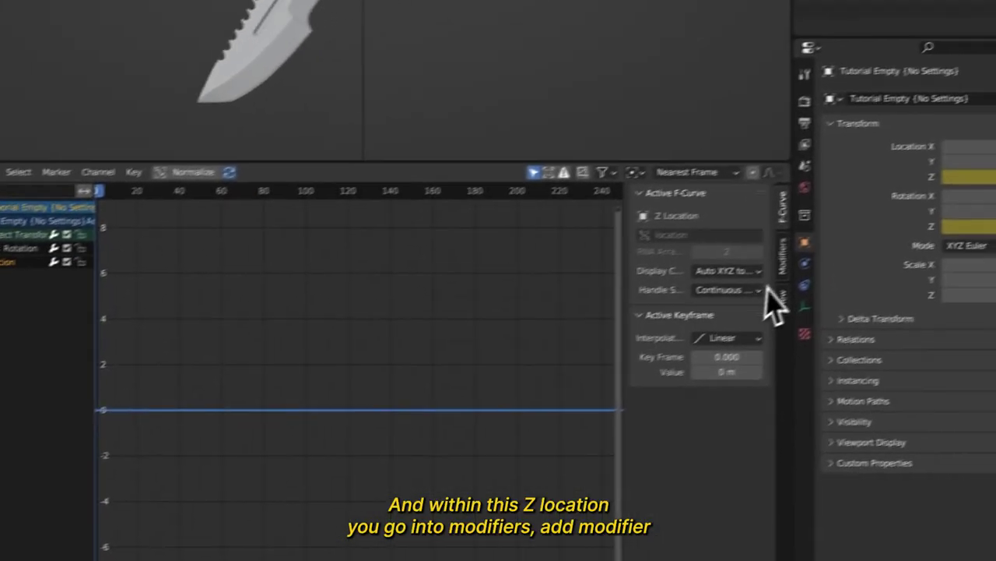
pyautogui.click(942, 214)
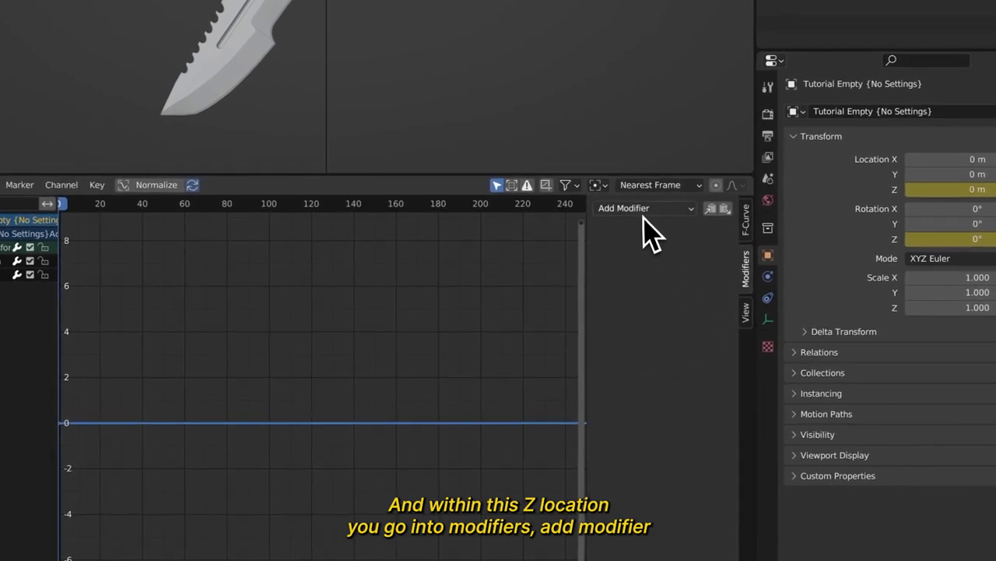
pyautogui.click(645, 207)
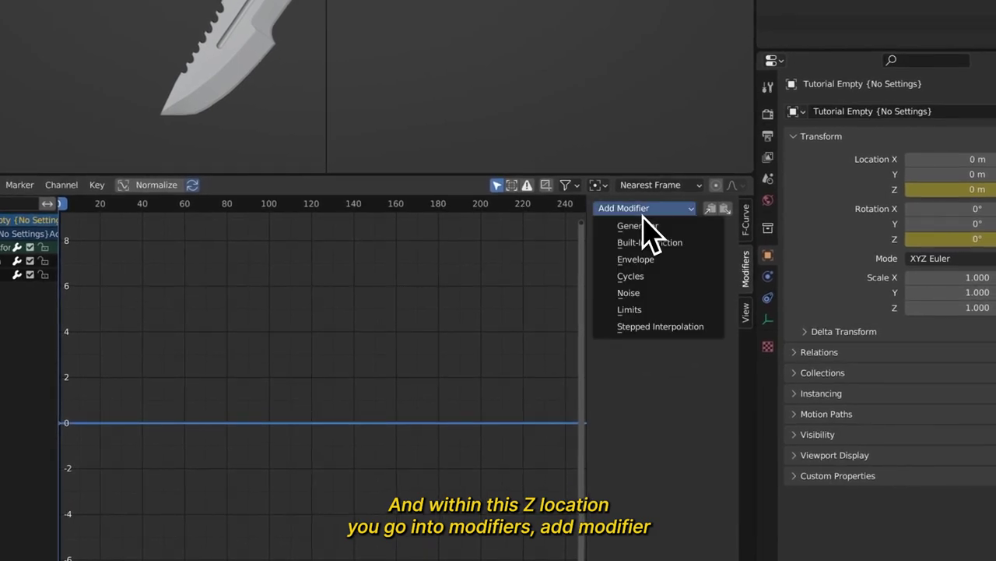
pyautogui.rightClick(650, 294)
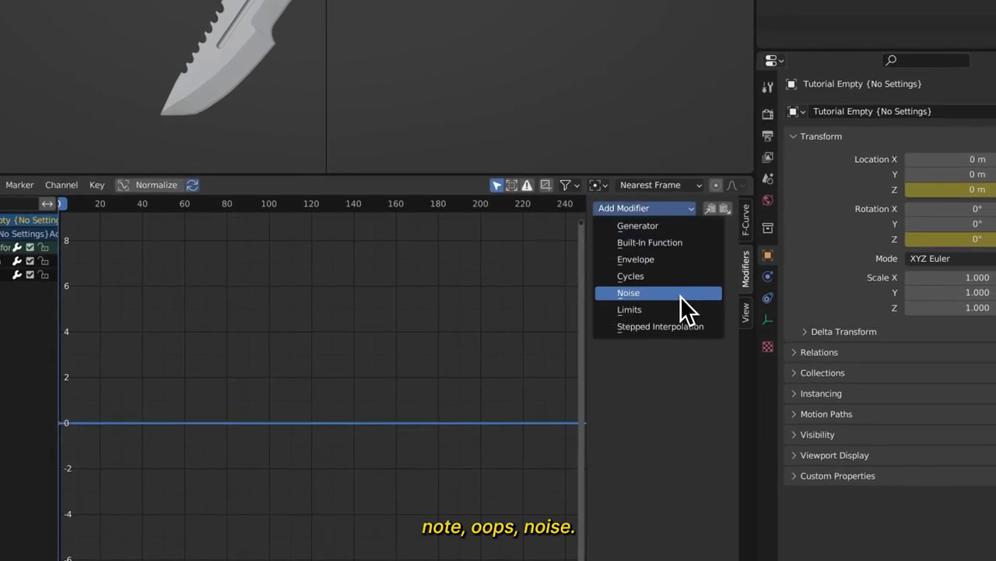
pyautogui.click(681, 296)
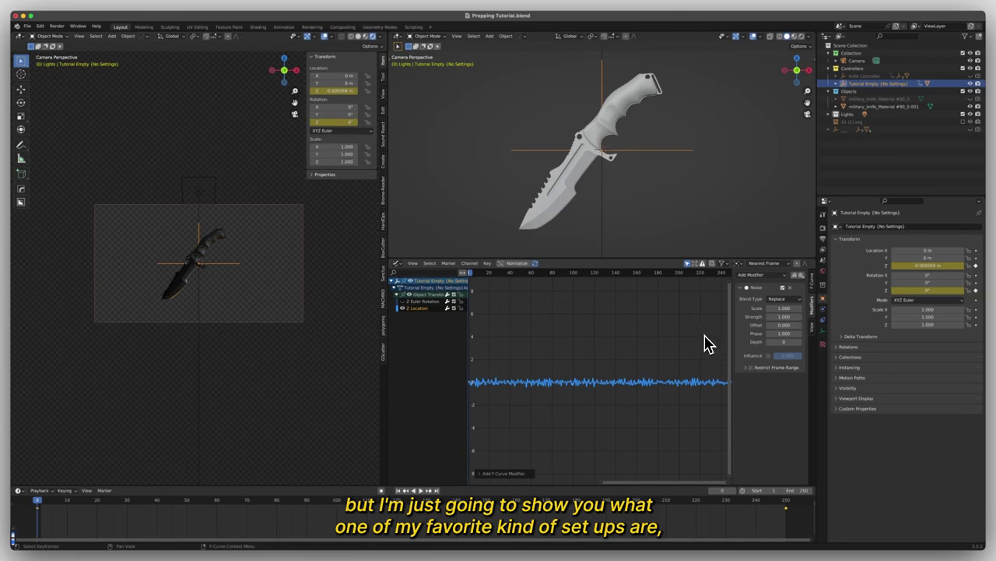
# Preview the noise motion in playback and set the Noise modifier's scale to 35 and strength to 0.2.
pyautogui.press('space')
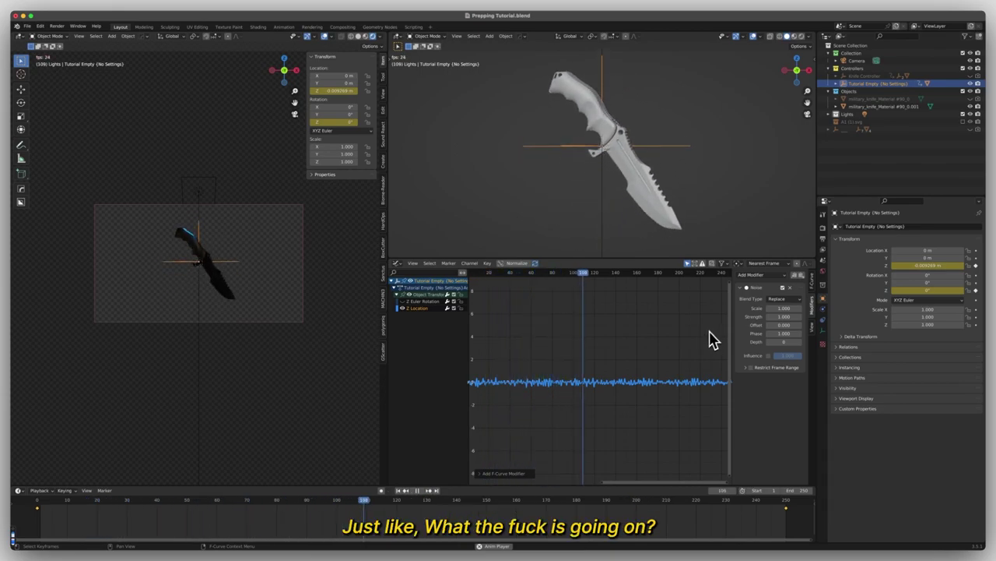
pyautogui.press('space')
pyautogui.click(782, 310)
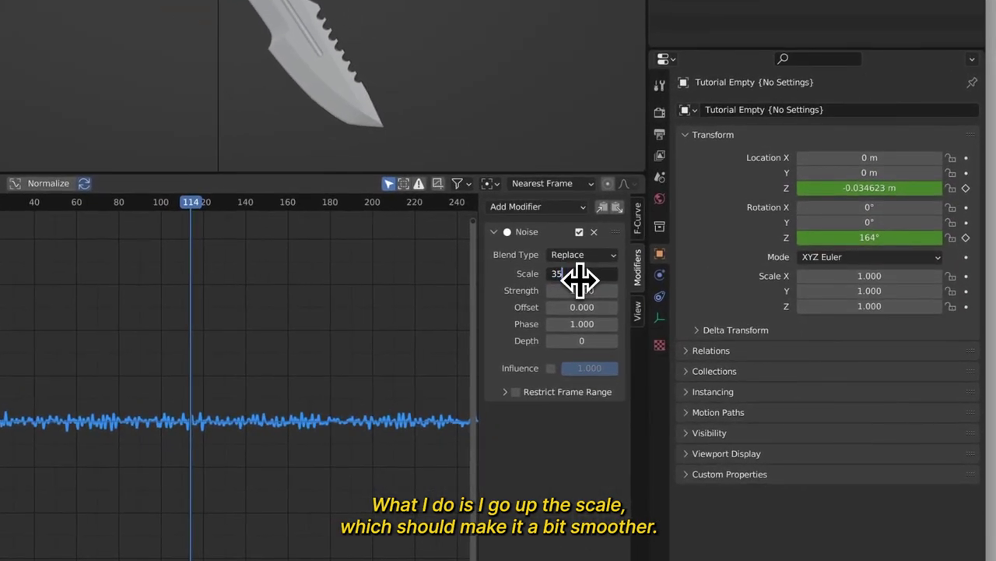
pyautogui.write('35')
pyautogui.press('Return')
pyautogui.press('space')
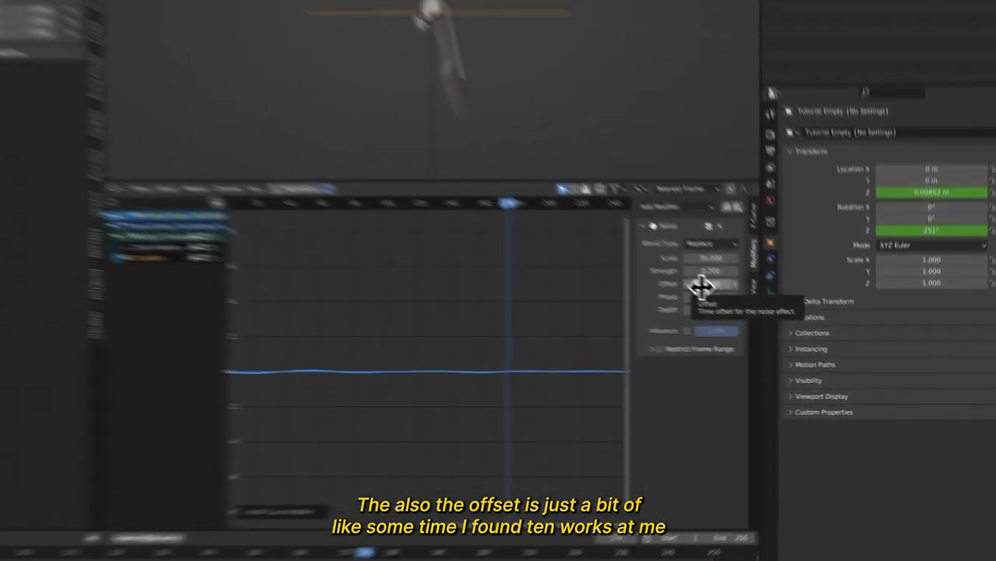
# Set the Noise modifier's offset to 10 and phase to 24.
pyautogui.click(780, 324)
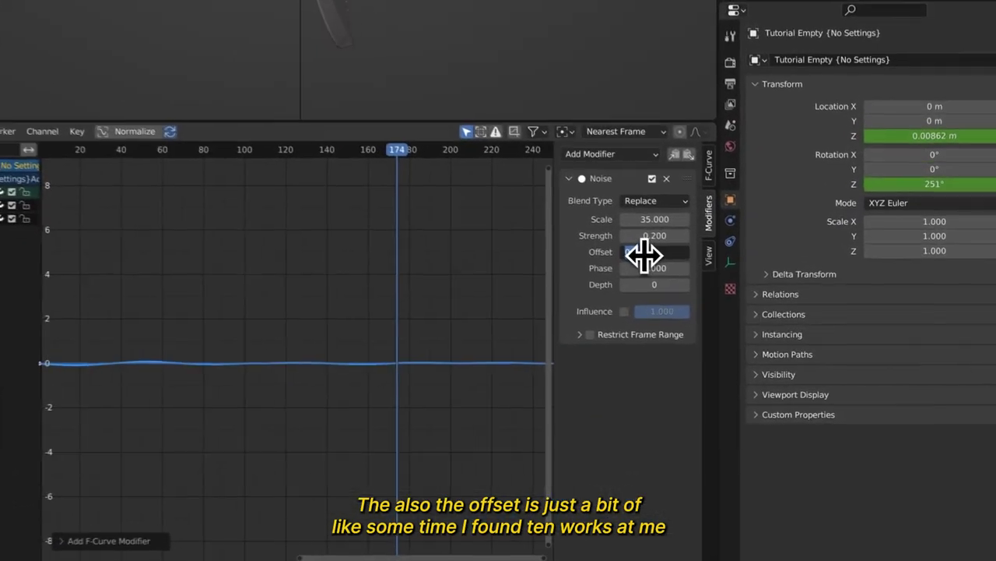
pyautogui.write('10')
pyautogui.press('Return')
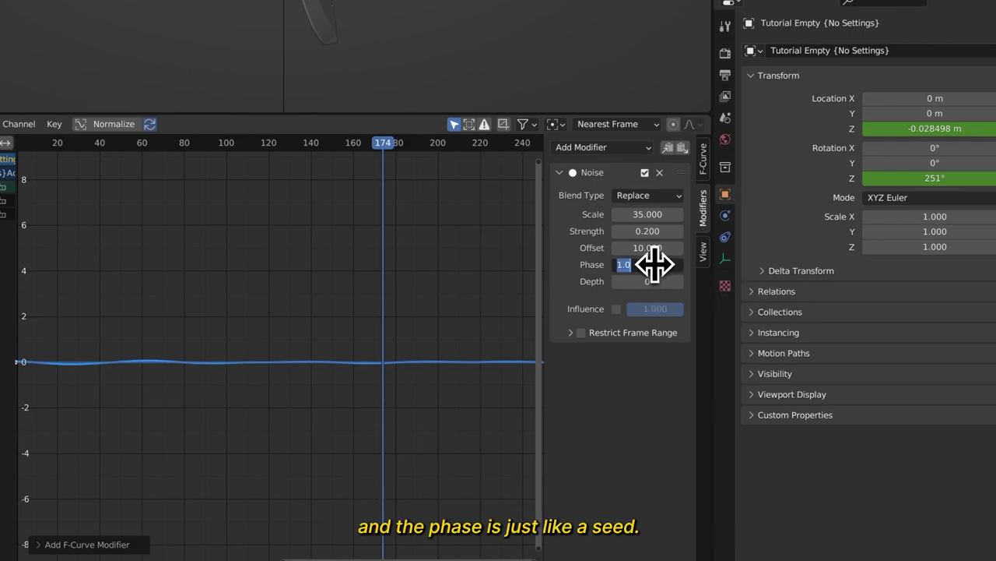
pyautogui.moveTo(654, 265); pyautogui.dragTo(658, 264)
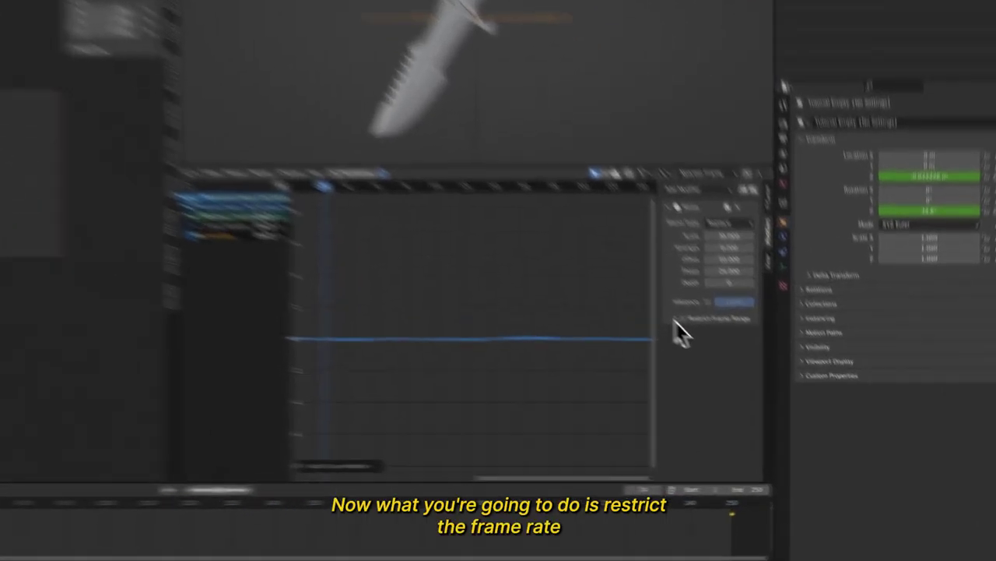
# Restrict the Noise modifier's frame range to run from frame 0 to 250.
pyautogui.click(747, 366)
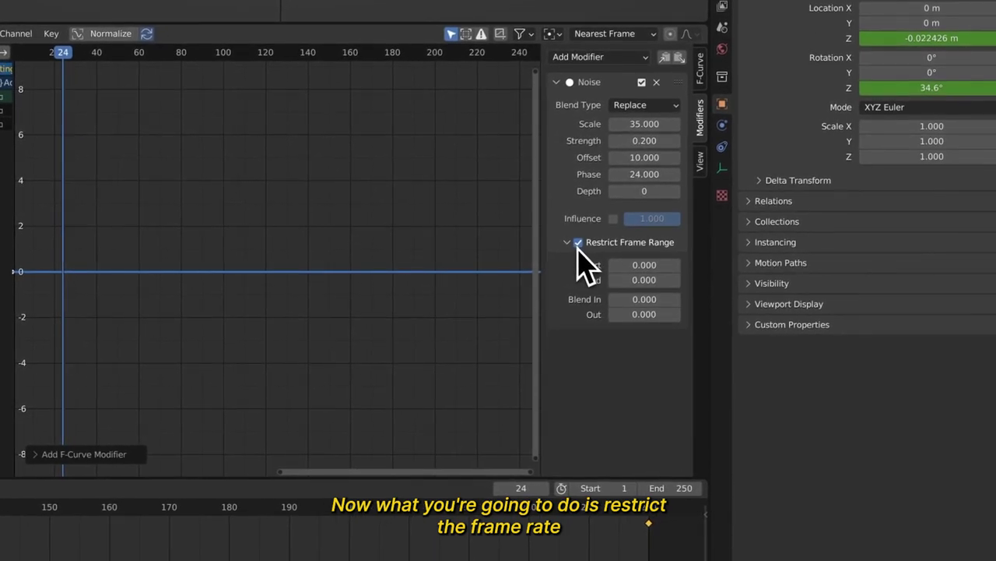
pyautogui.click(590, 250)
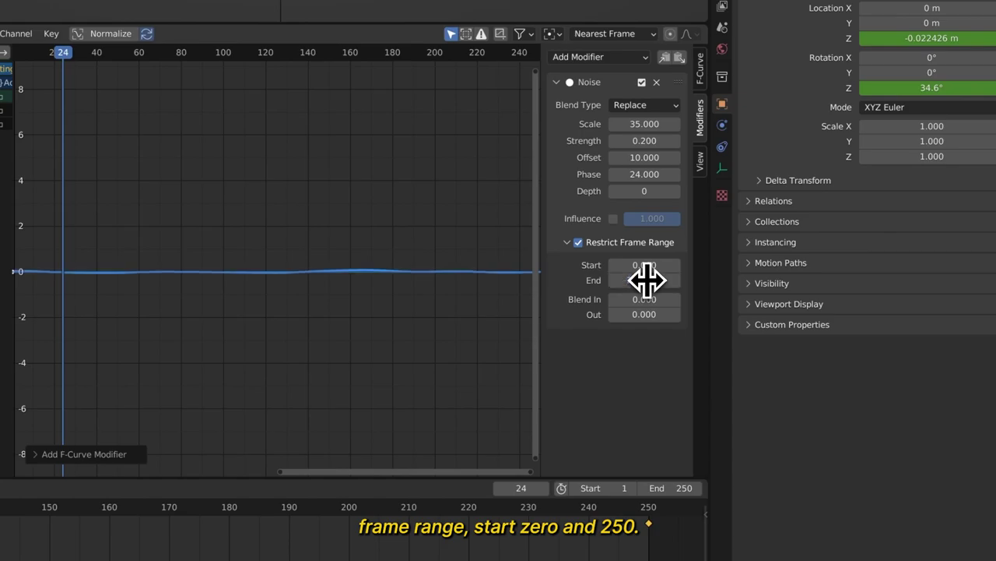
pyautogui.doubleClick(647, 280)
pyautogui.write('250')
pyautogui.press('Return')
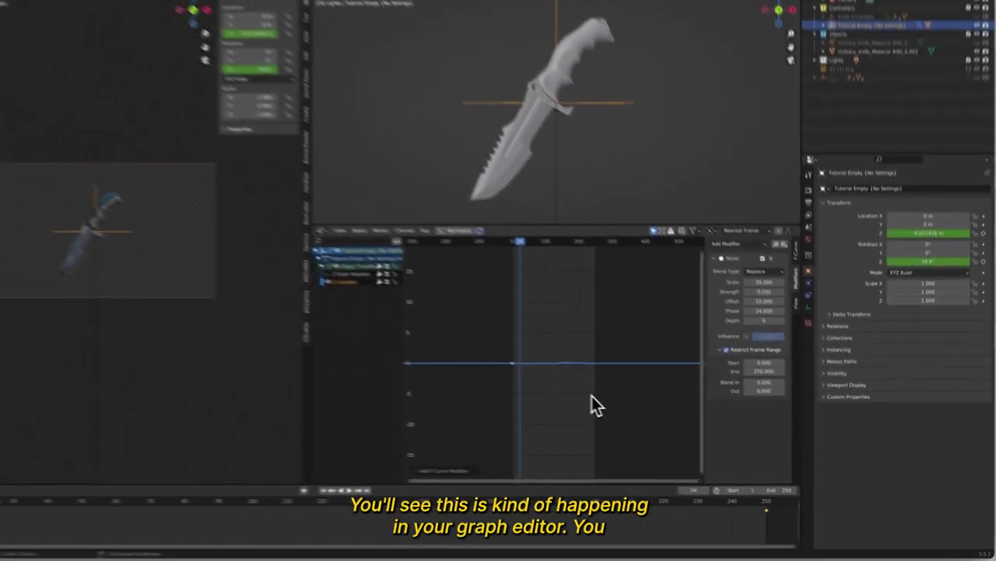
# Set the Noise modifier's Blend In and Blend Out to 10 frames each.
pyautogui.scroll(4, 600, 407)
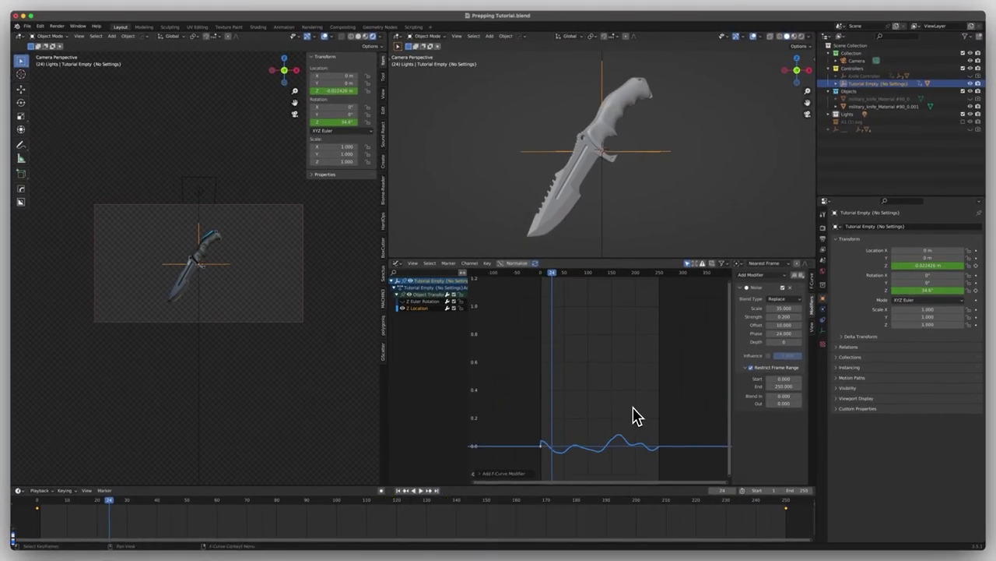
pyautogui.scroll(5, 635, 415)
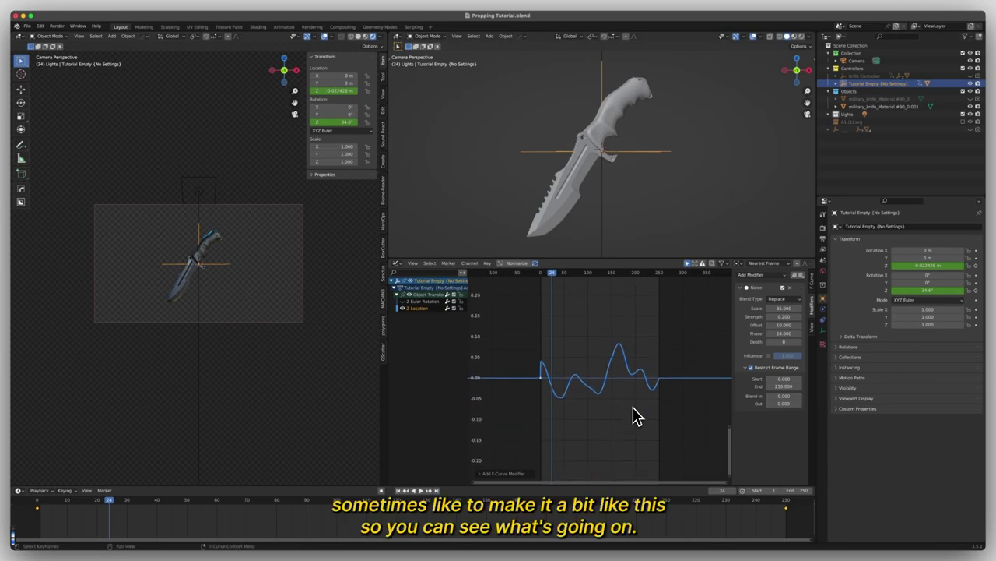
pyautogui.keyDown('ctrl'); pyautogui.scroll(4, 635, 415); pyautogui.keyUp('ctrl')
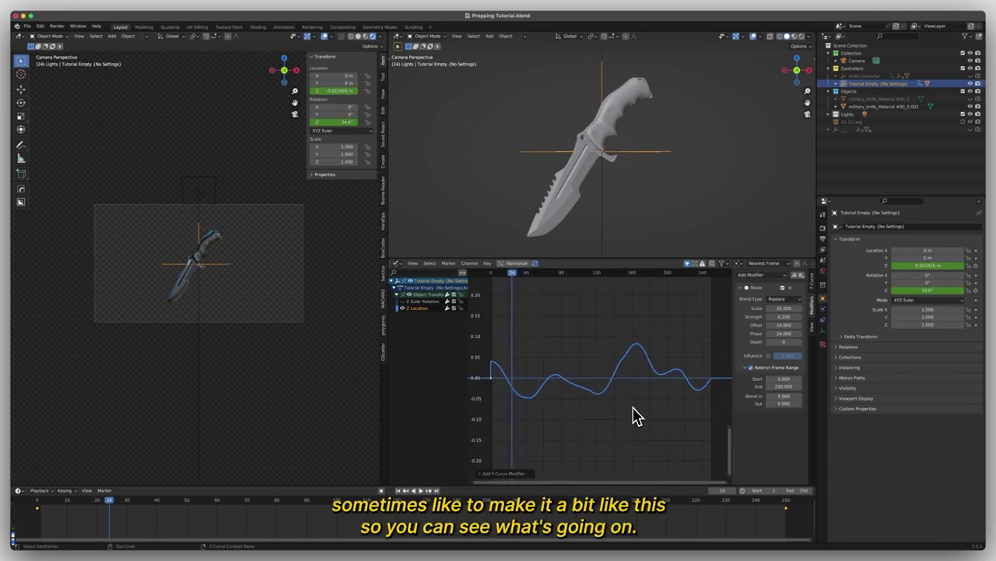
pyautogui.keyDown('ctrl'); pyautogui.scroll(1, 635, 415); pyautogui.keyUp('ctrl')
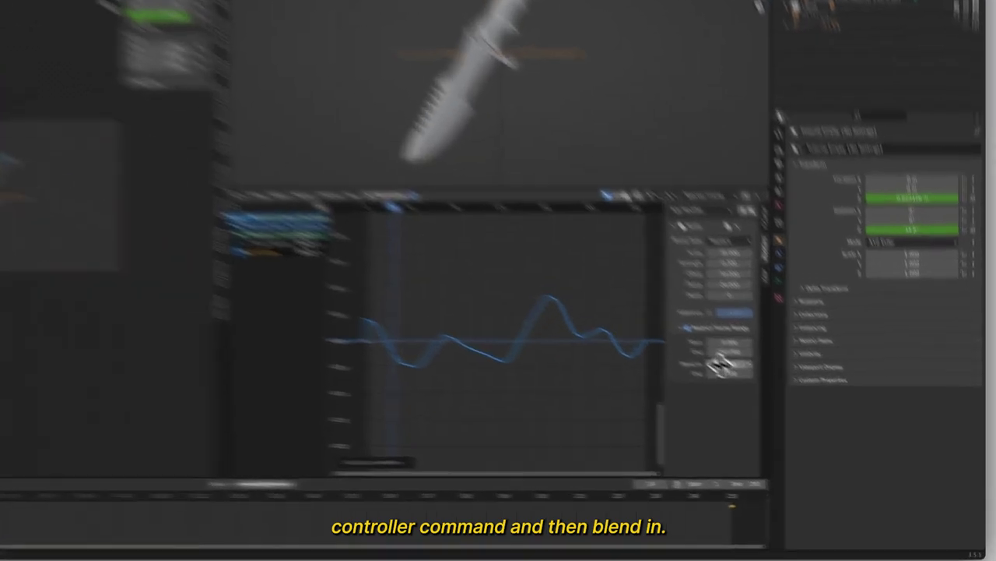
pyautogui.click(784, 396)
pyautogui.write('10')
pyautogui.press('Return')
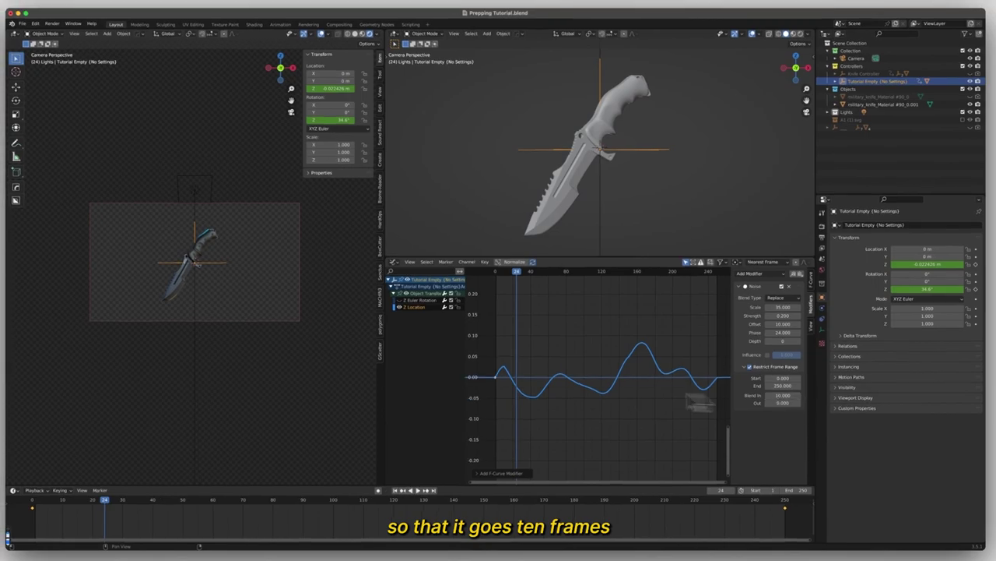
pyautogui.click(784, 402)
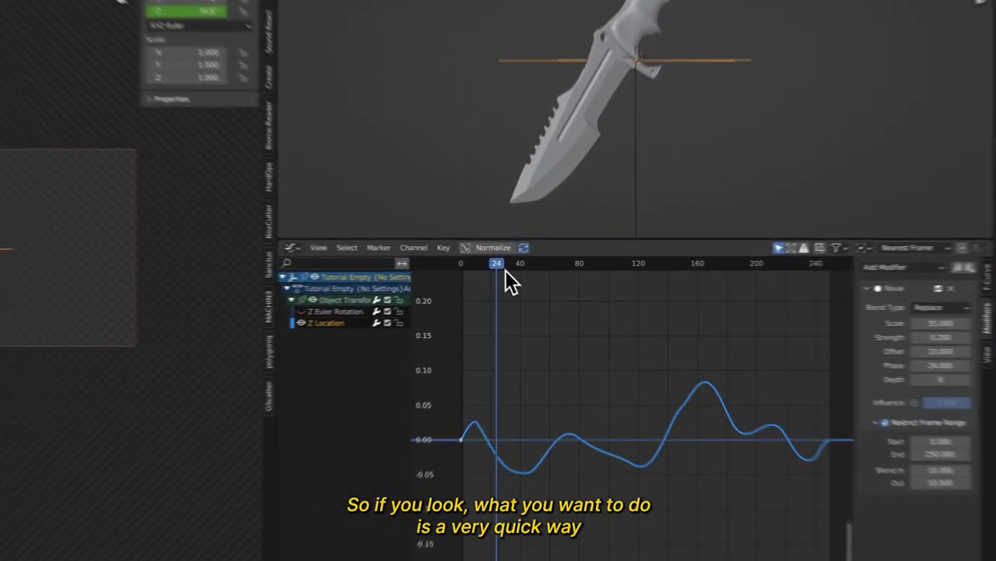
# Check the loop by comparing frames 0 and 250 and playing the animation, and save the file.
pyautogui.moveTo(528, 273); pyautogui.dragTo(499, 274)
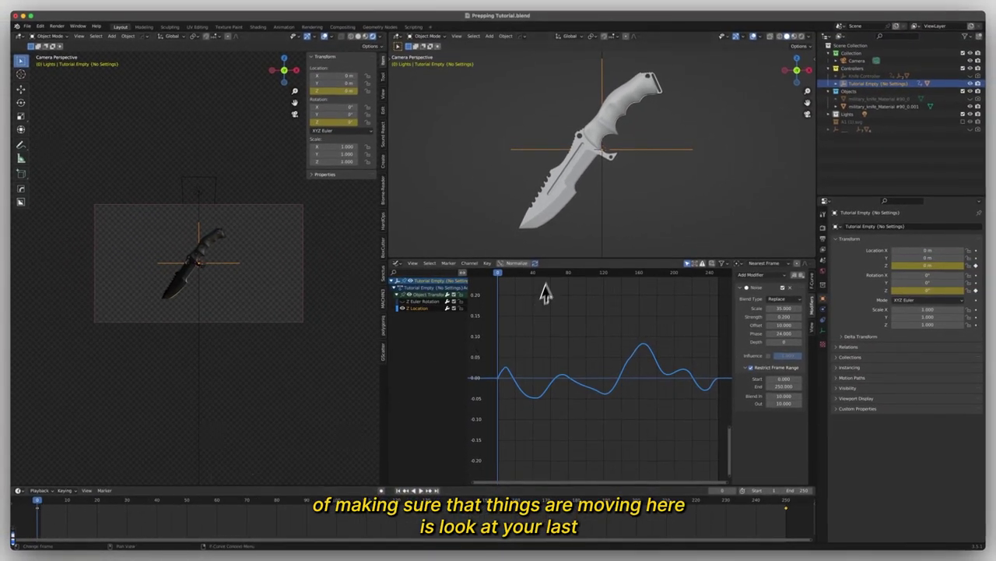
pyautogui.click(788, 509)
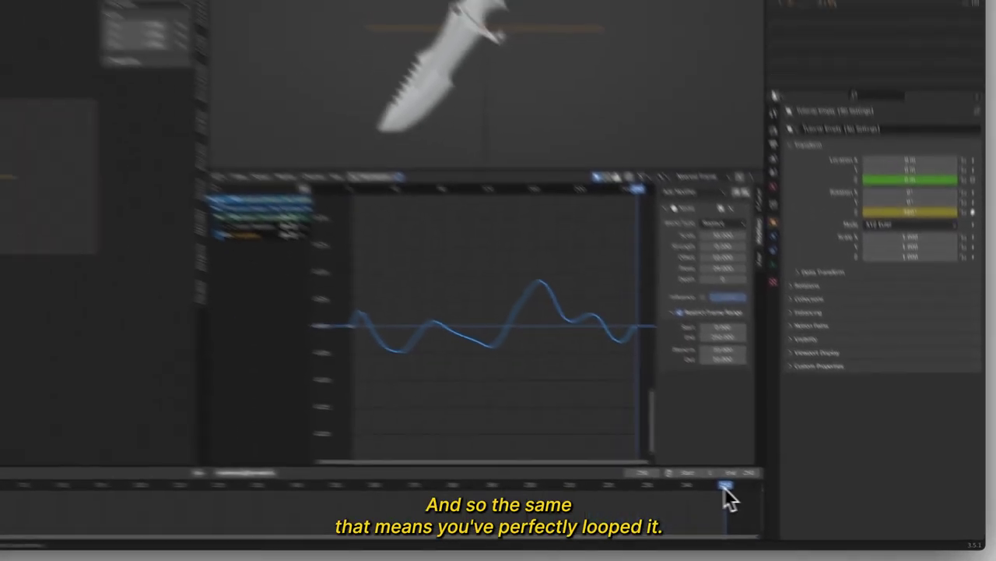
pyautogui.press('space')
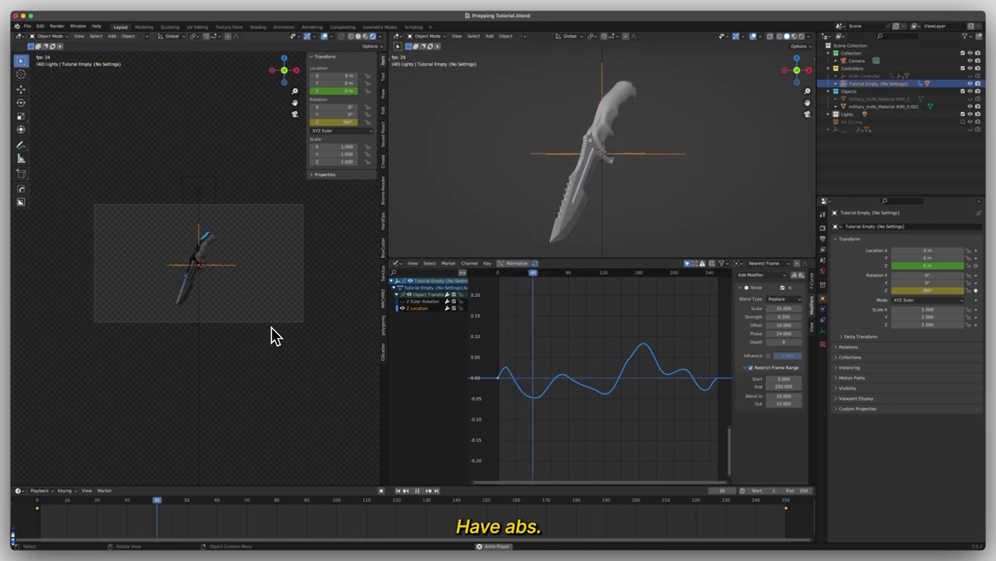
pyautogui.press('space')
pyautogui.press('super+s')
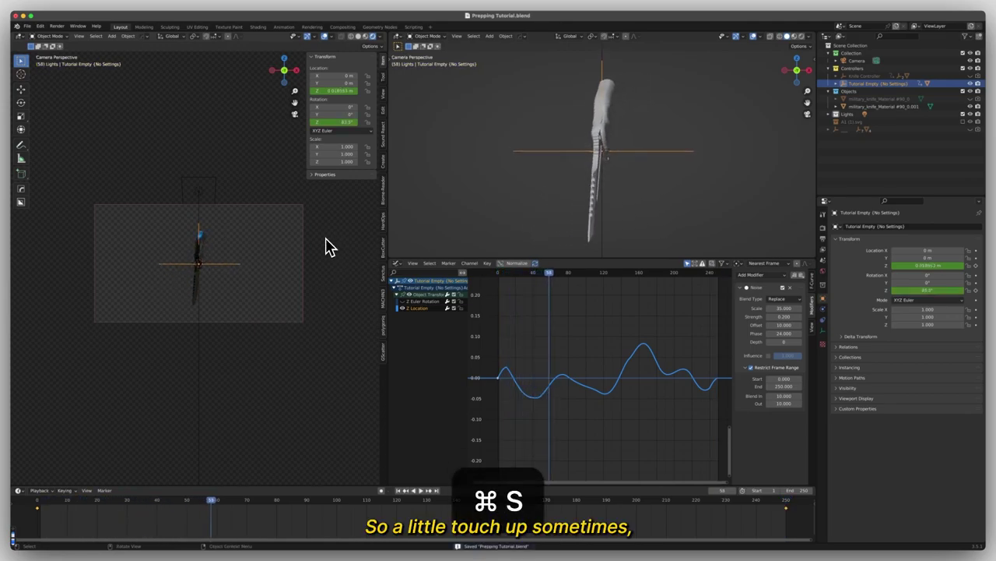
# Halve the Noise modifier's strength on the Z Location curve to 0.1.
pyautogui.hotkey('shift', 'Left')
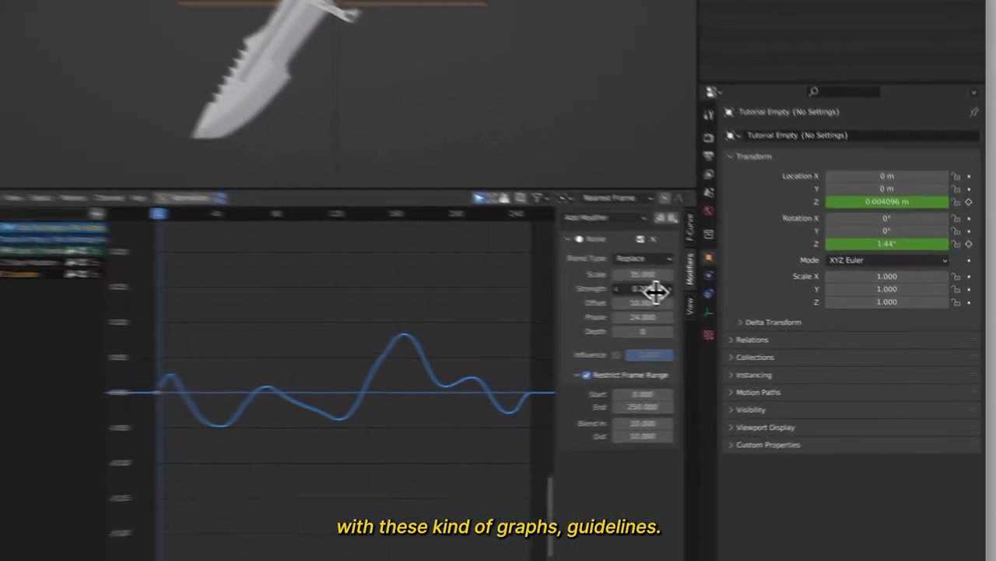
pyautogui.click(792, 317)
pyautogui.press('End')
pyautogui.write('/')
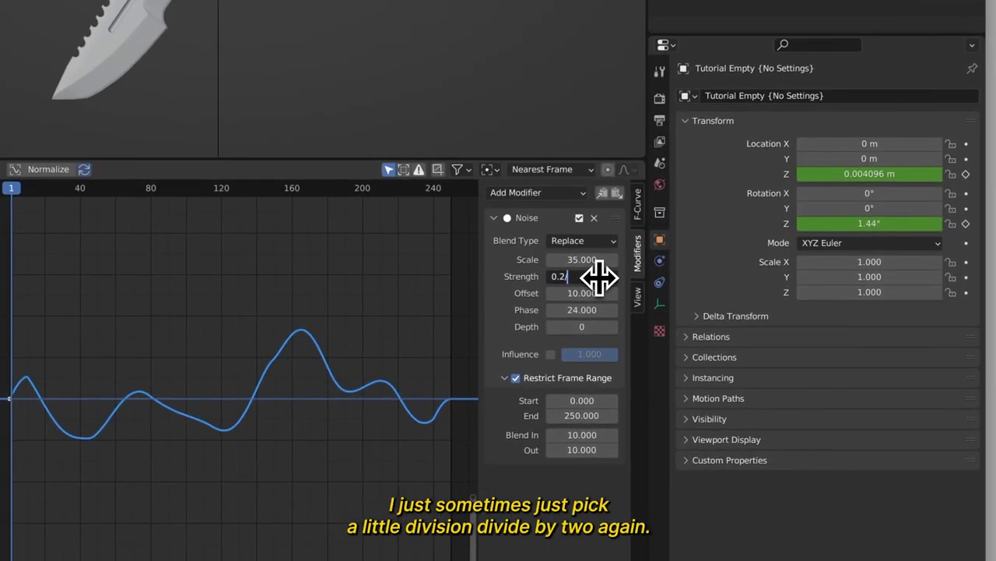
pyautogui.write('2')
pyautogui.press('Return')
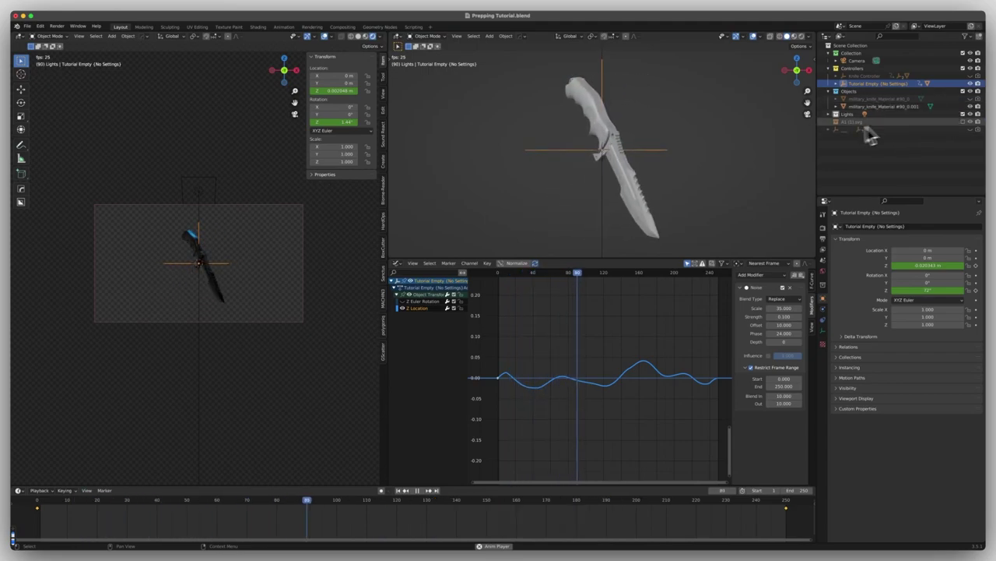
# Preview the animation on the other knife and the A1 (1).svg object by switching visibility, and show the original knife again.
pyautogui.click(970, 106)
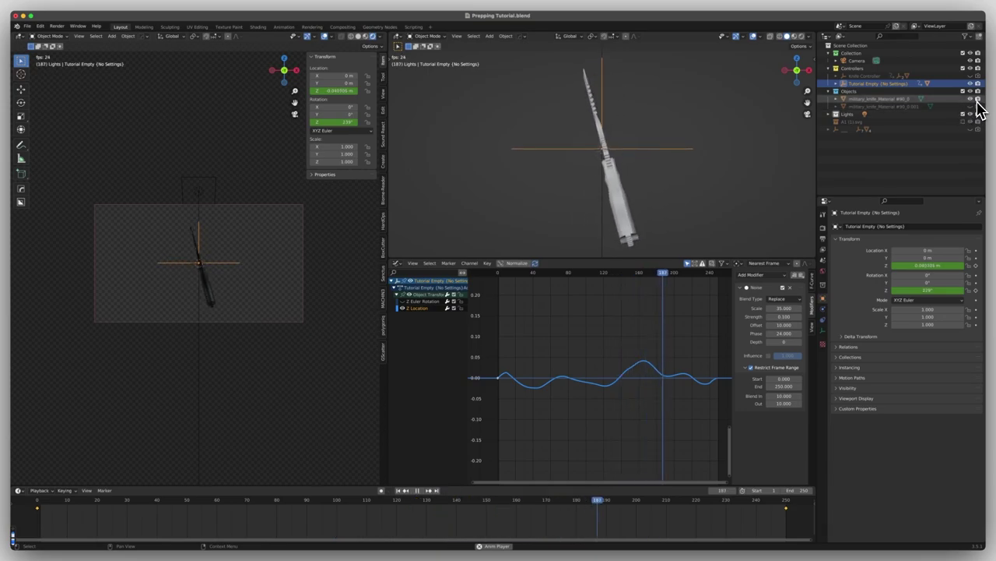
pyautogui.click(973, 104)
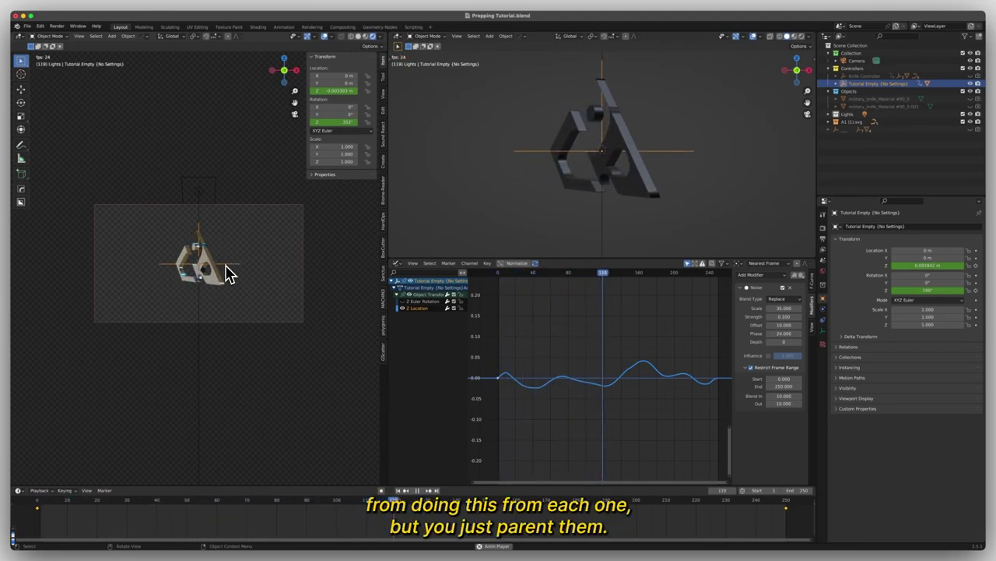
pyautogui.click(969, 123)
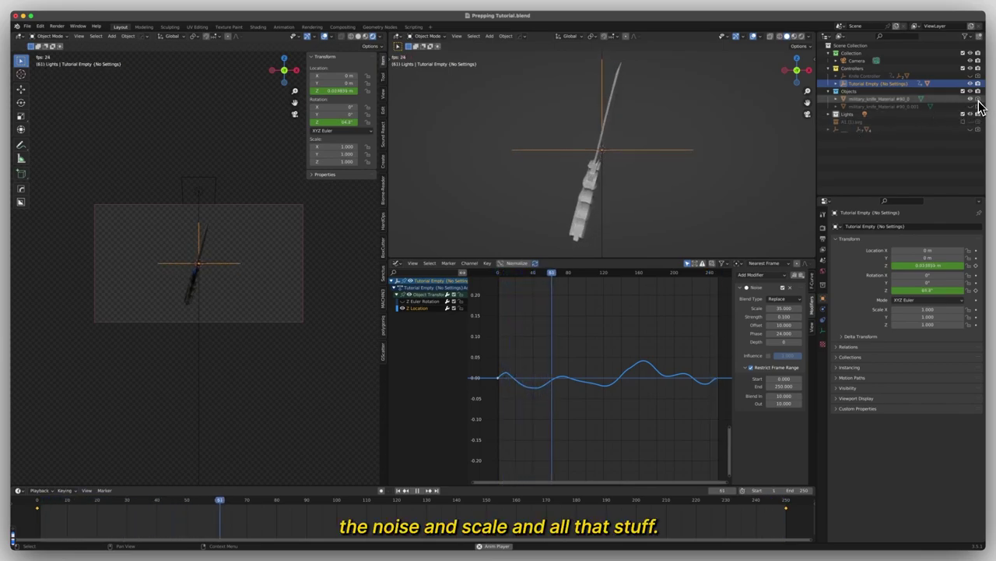
pyautogui.click(977, 106)
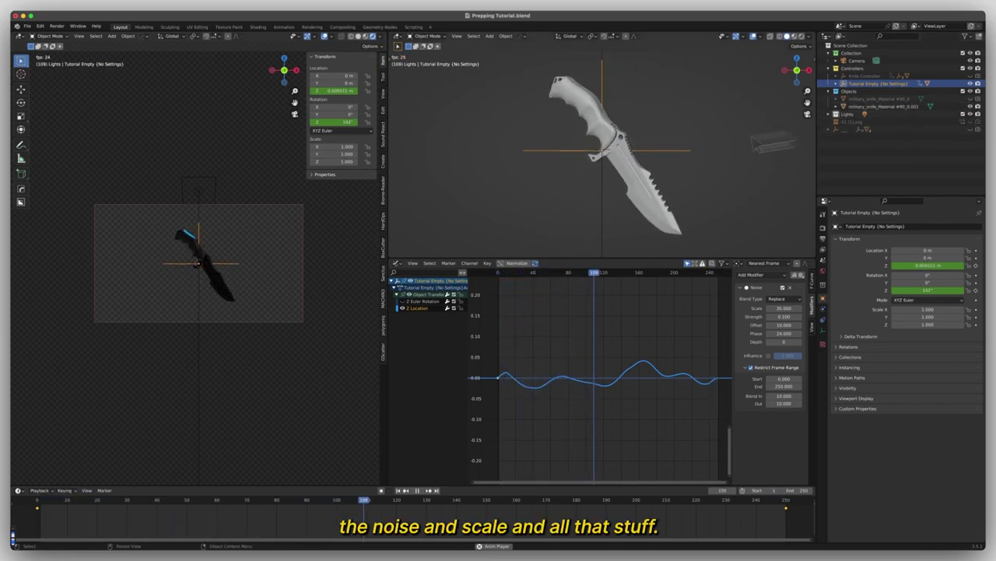